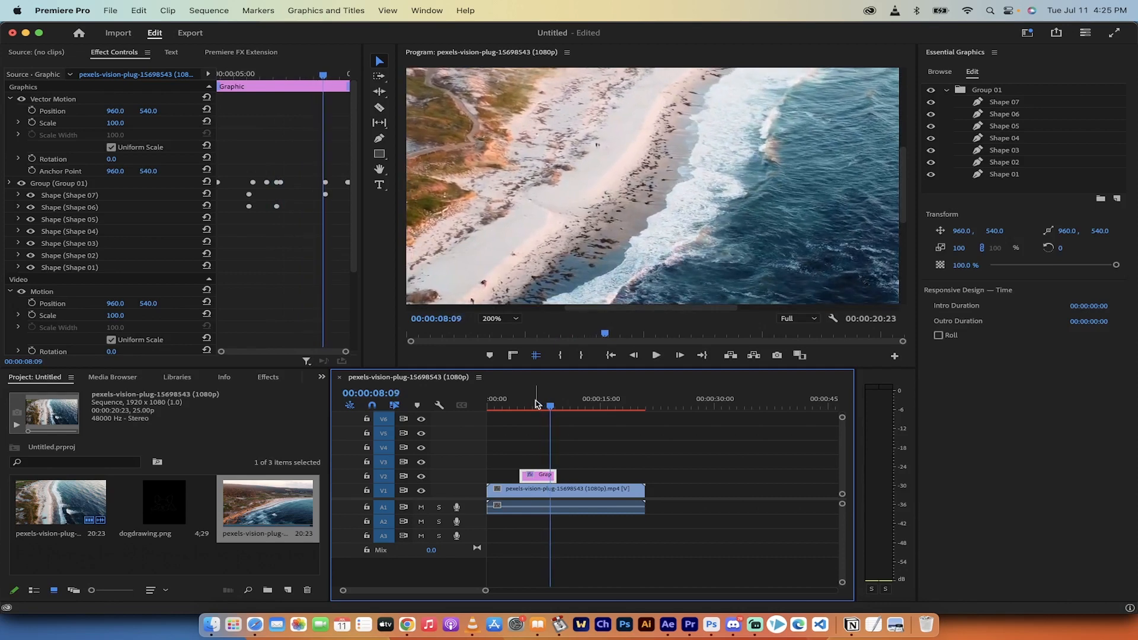
- Play the animated face graphic from 00:00:05:01 and park the playhead at 00:00:06:13
left_click(525, 404)
left_click_drag(525, 401, 525, 402)
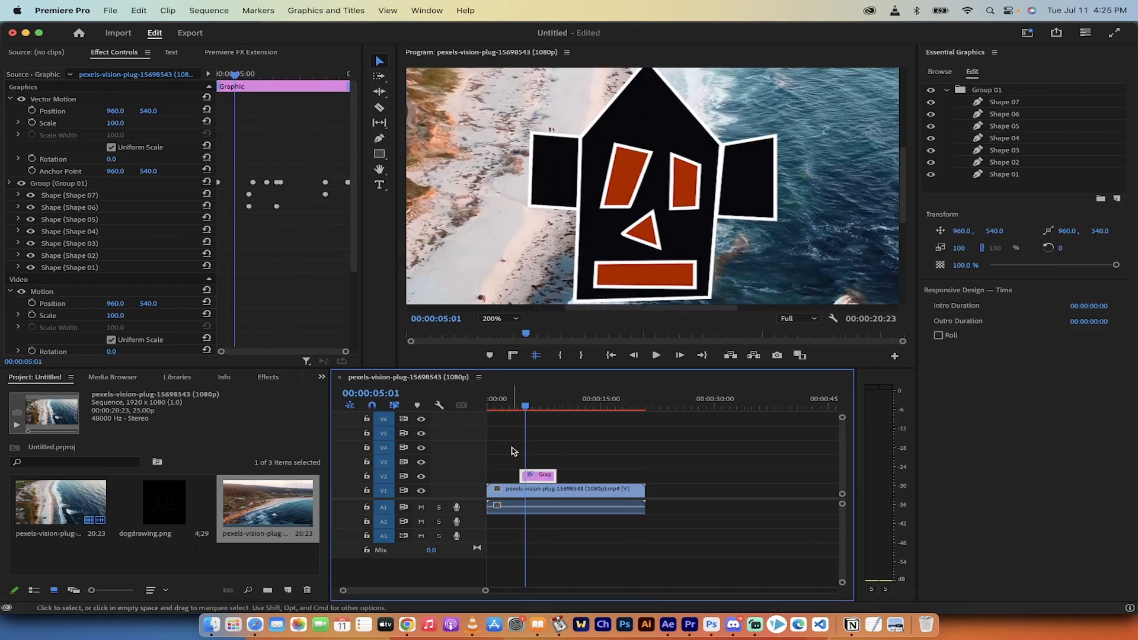
key("space")
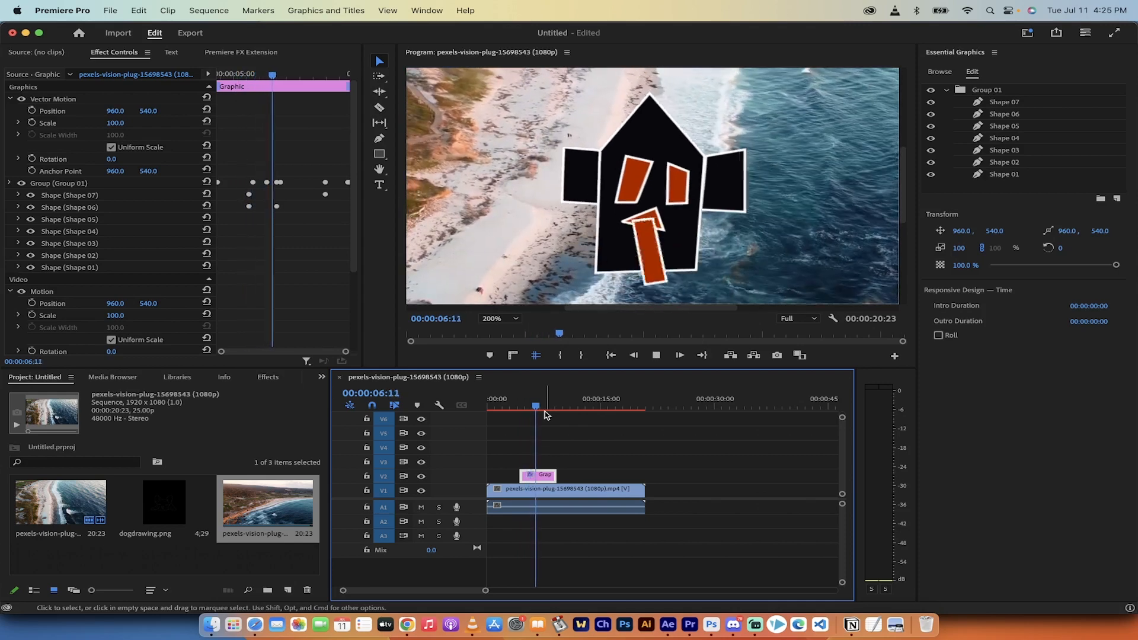
left_click(536, 407)
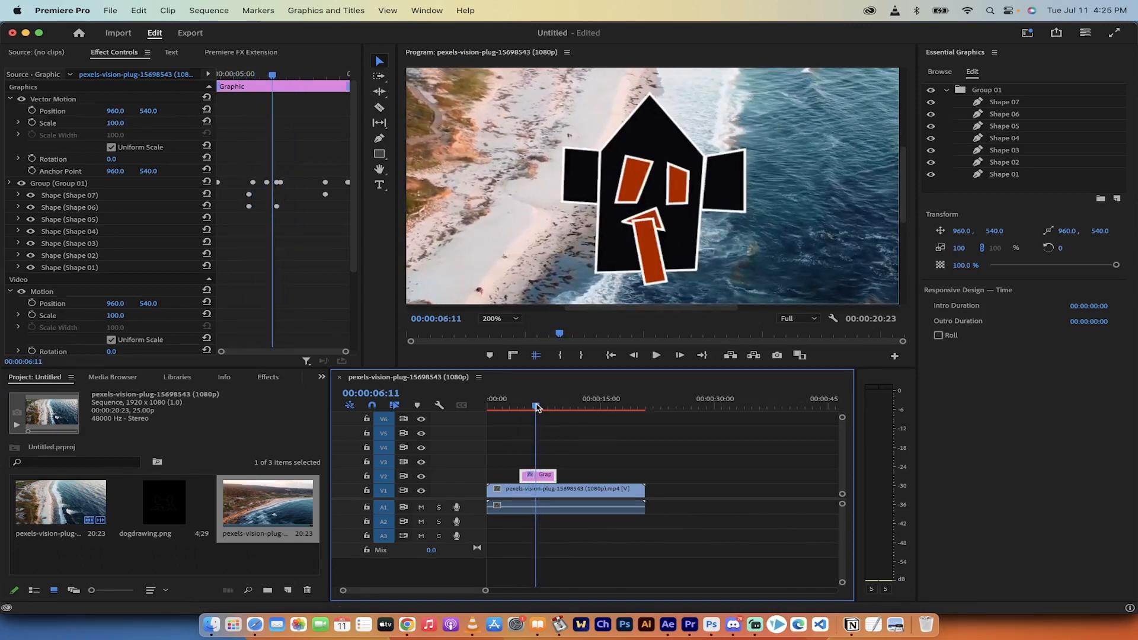
left_click_drag(536, 406, 538, 407)
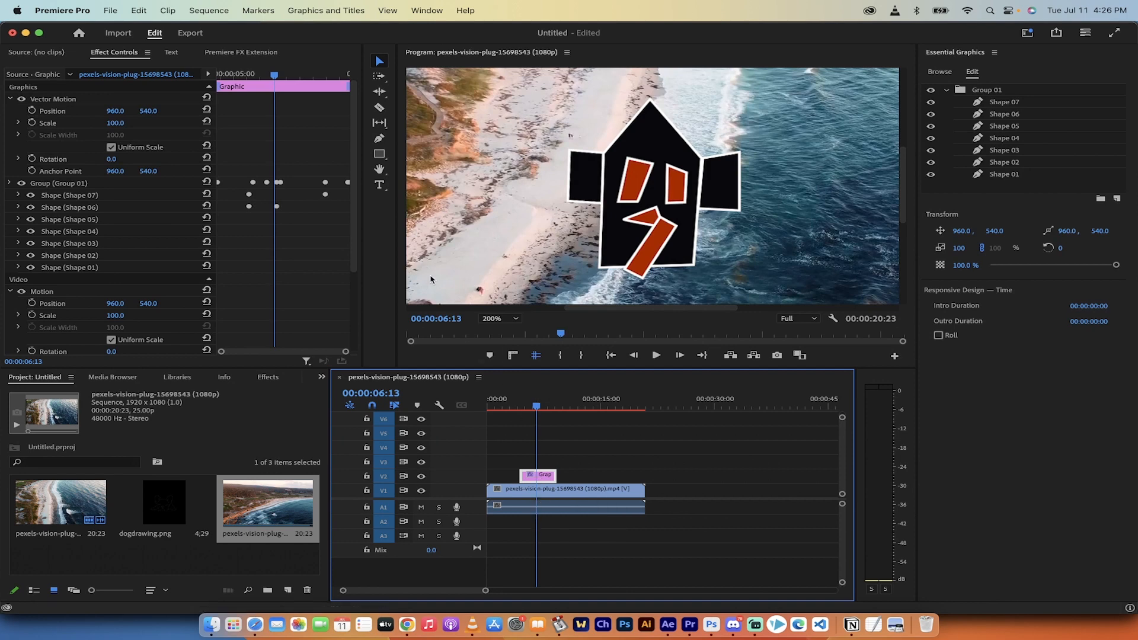
- Select Group 01 of the face graphic to view its layers and transform properties
left_click(974, 54)
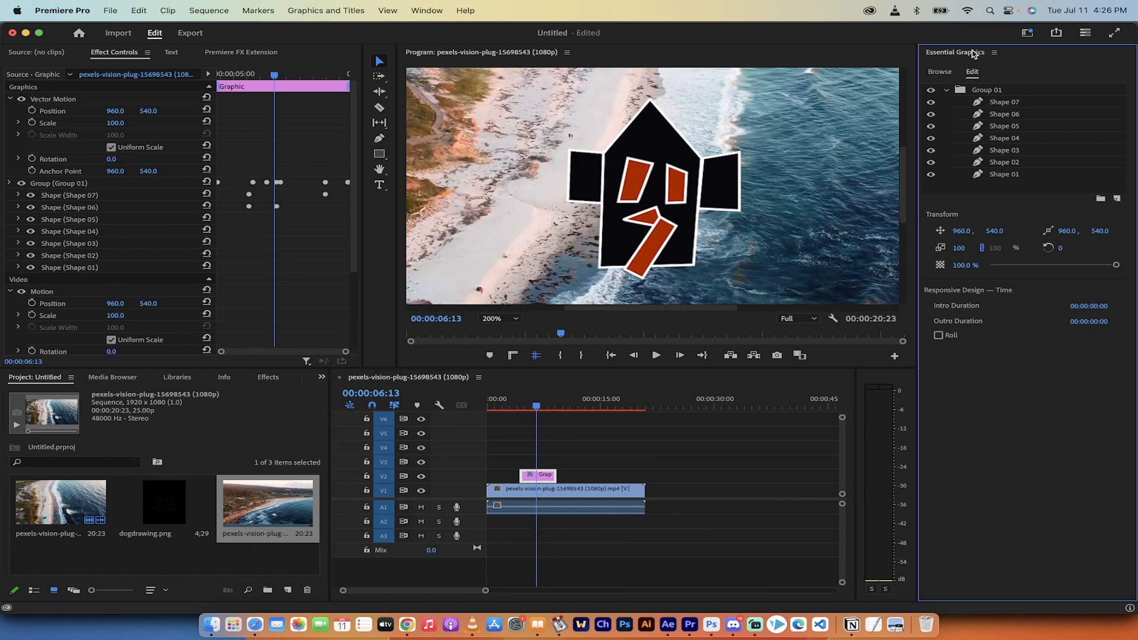
left_click(428, 10)
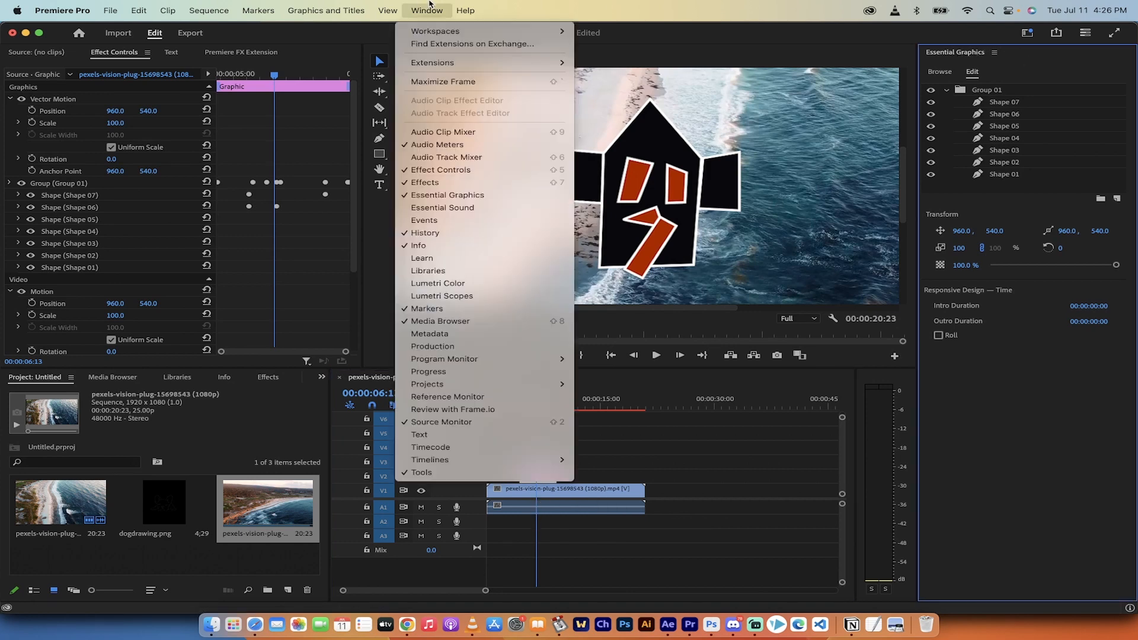
left_click(437, 201)
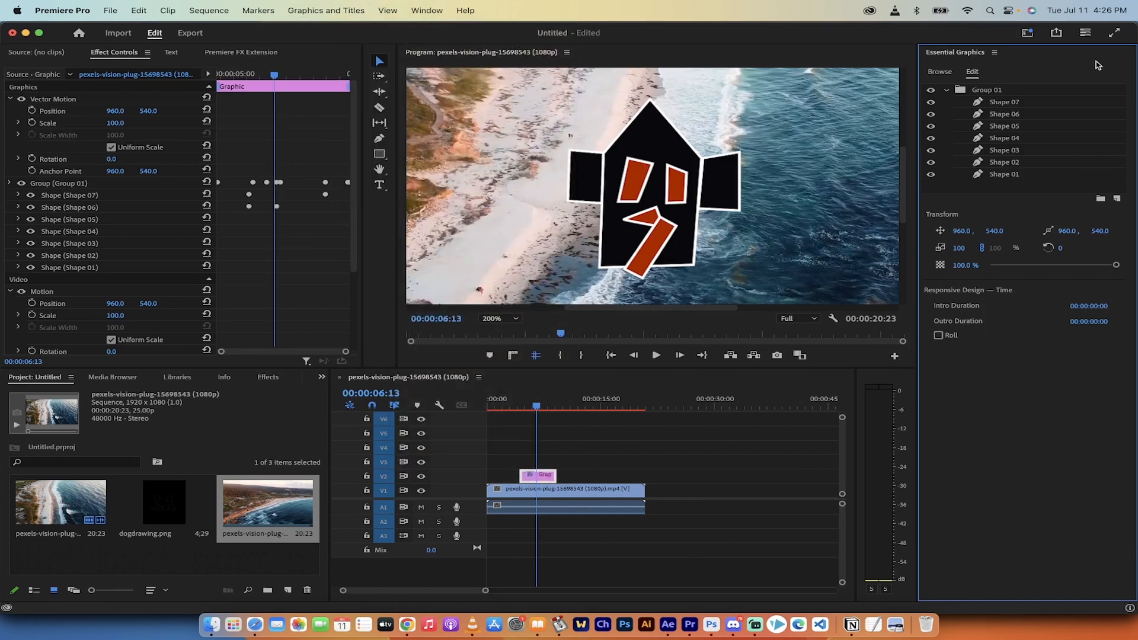
left_click(989, 89)
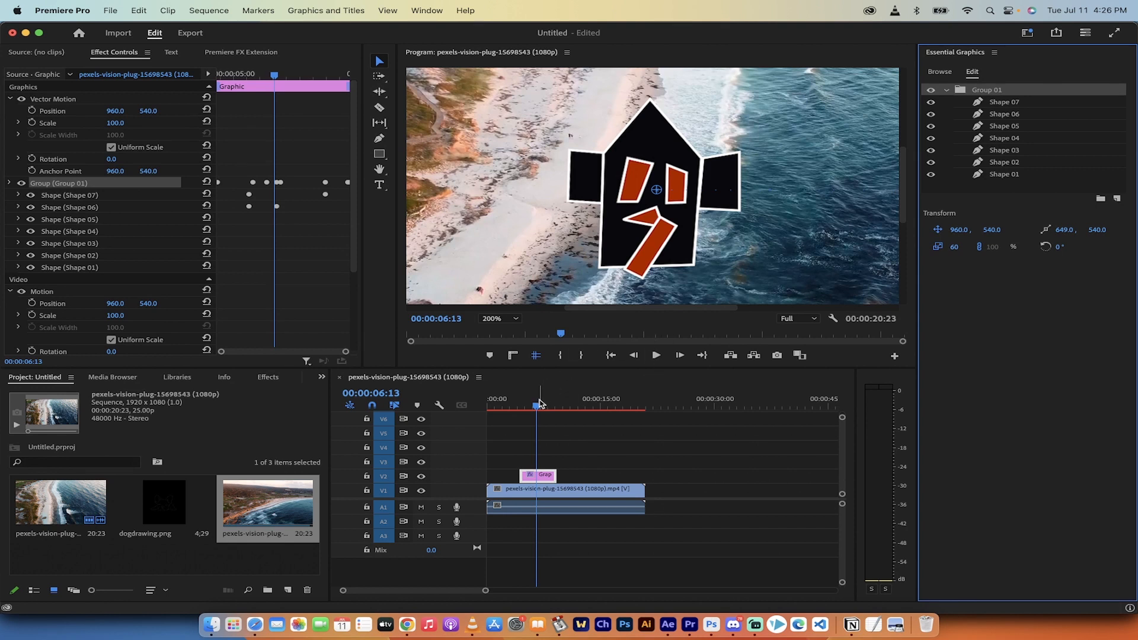
- Inspect the effect properties of Shape 07 and Shape 06 in the face graphic
left_click(110, 55)
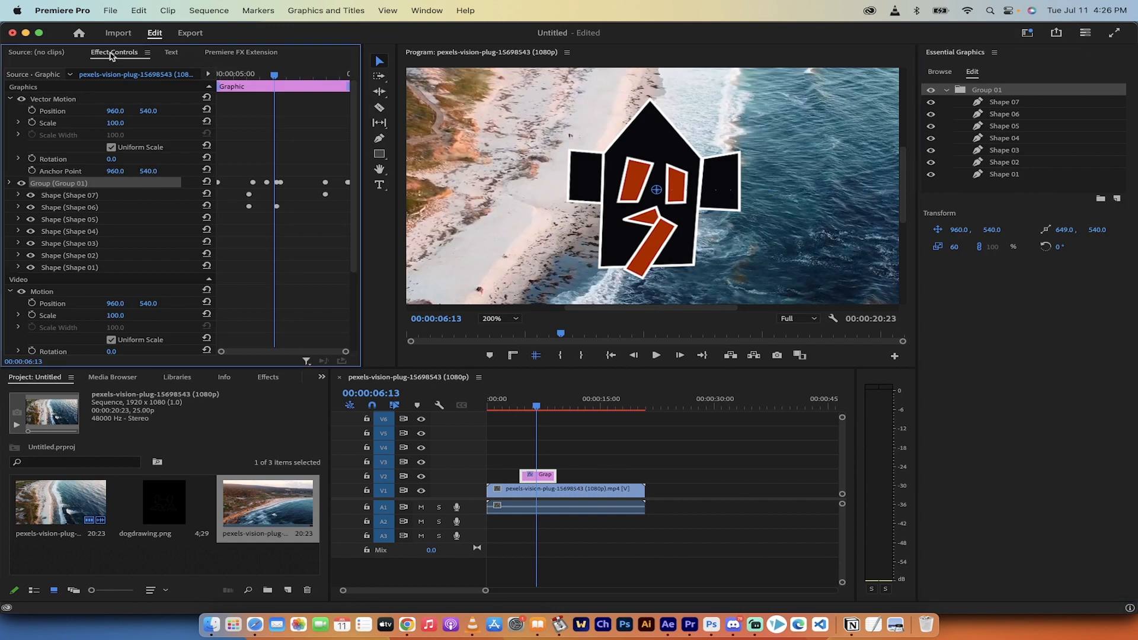
left_click(18, 195)
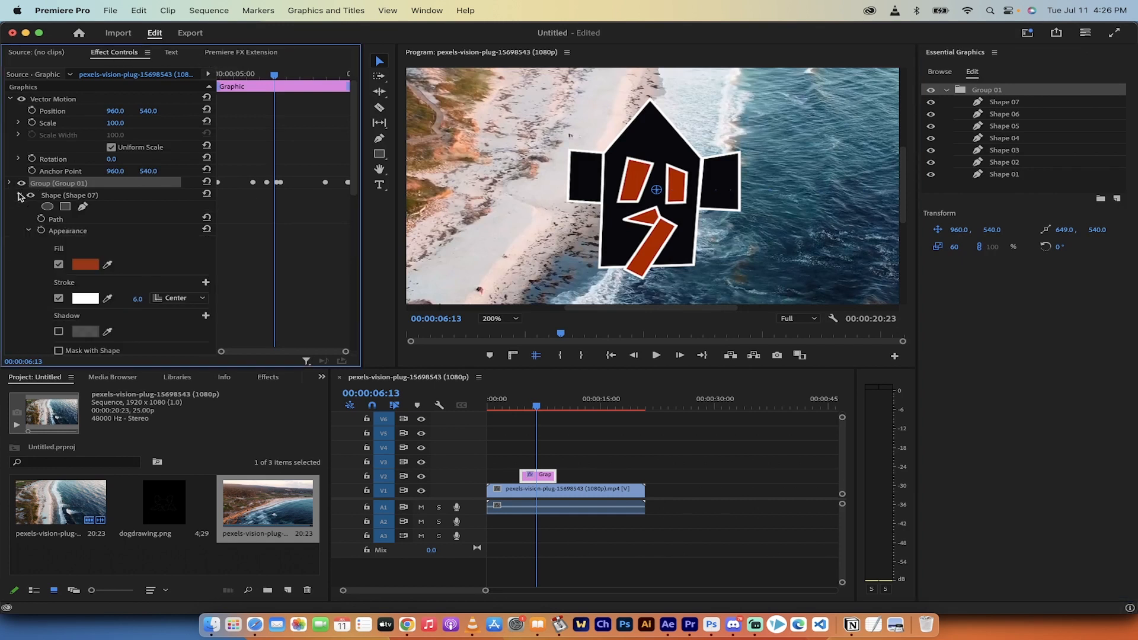
left_click(18, 196)
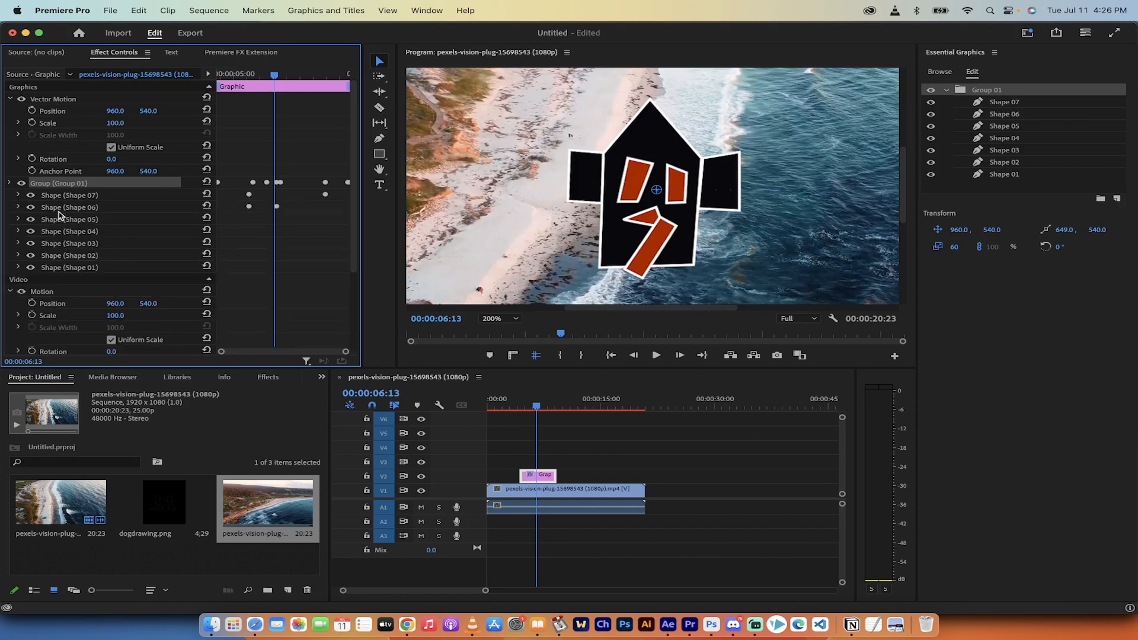
left_click(18, 208)
left_click(18, 208)
- Delete the face graphic clip on track V2, leaving only the beach footage in the sequence
left_click(513, 444)
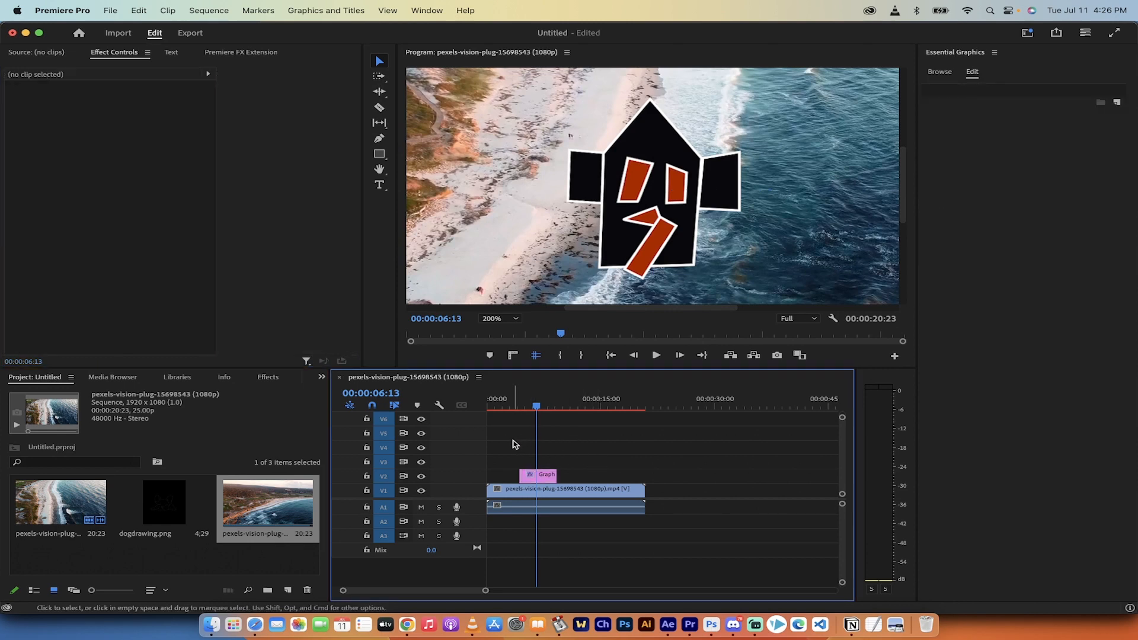
left_click_drag(592, 432, 525, 476)
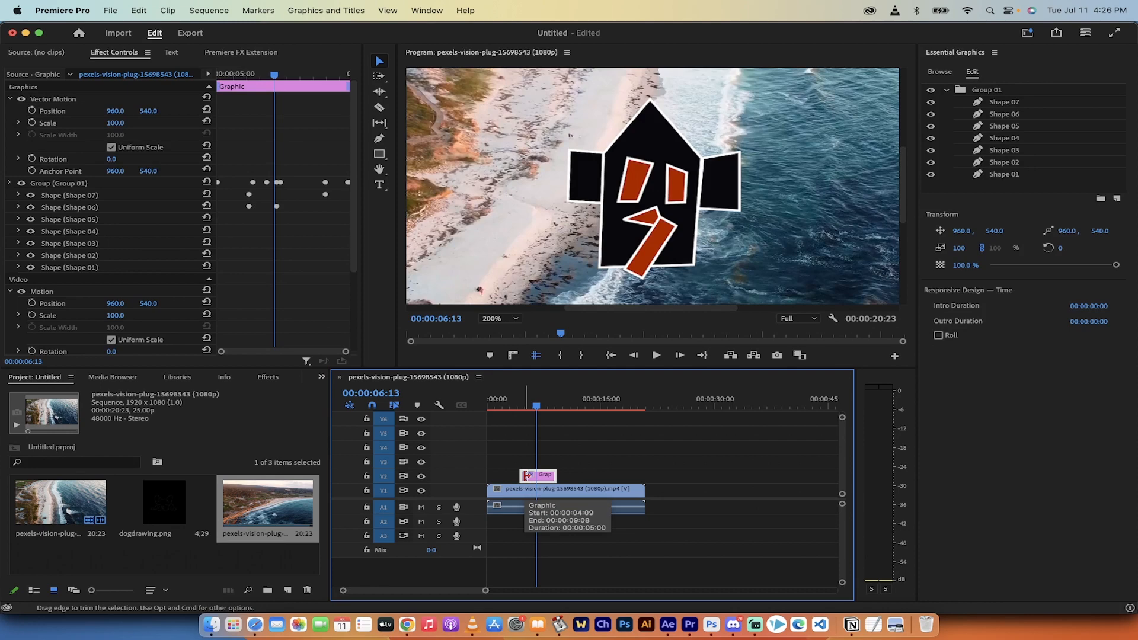
key("Delete")
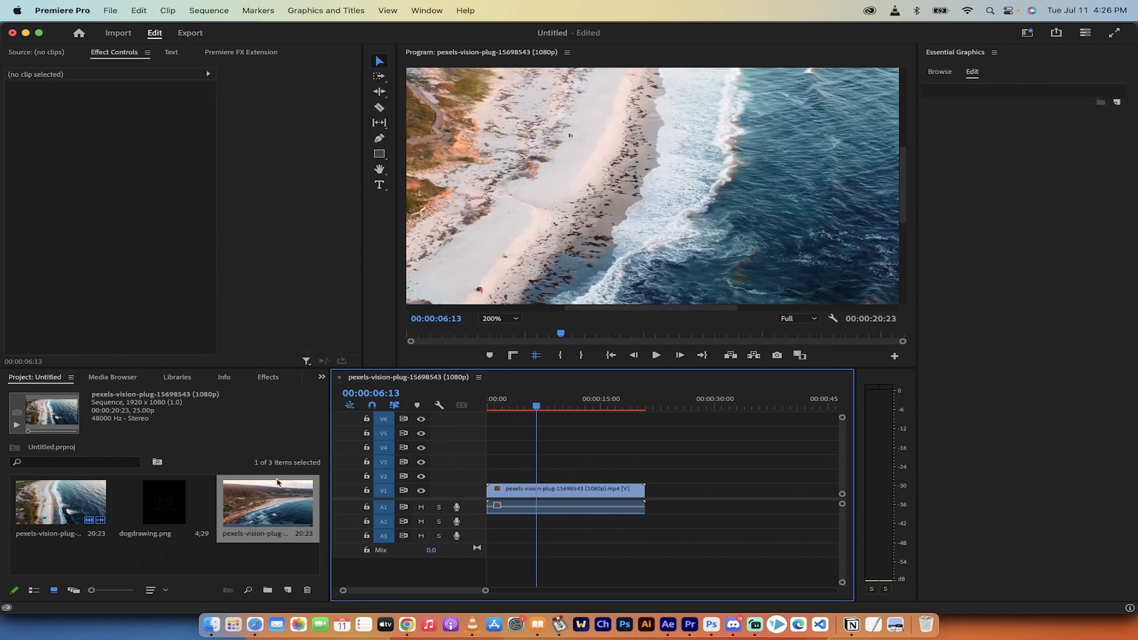
- Preview the beach footage from the start of the sequence
left_click_drag(536, 406, 486, 406)
key("space")
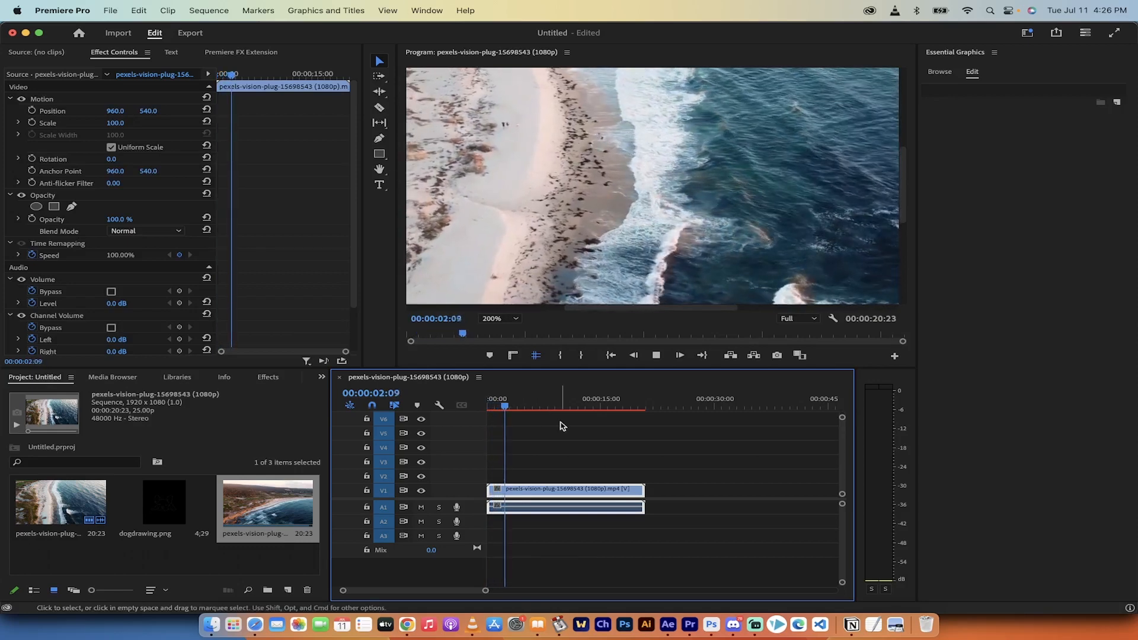
key("space")
- Draw a rectangle of about 338 × 116 over the beach in the footage at 00:00:06:11
left_click(537, 406)
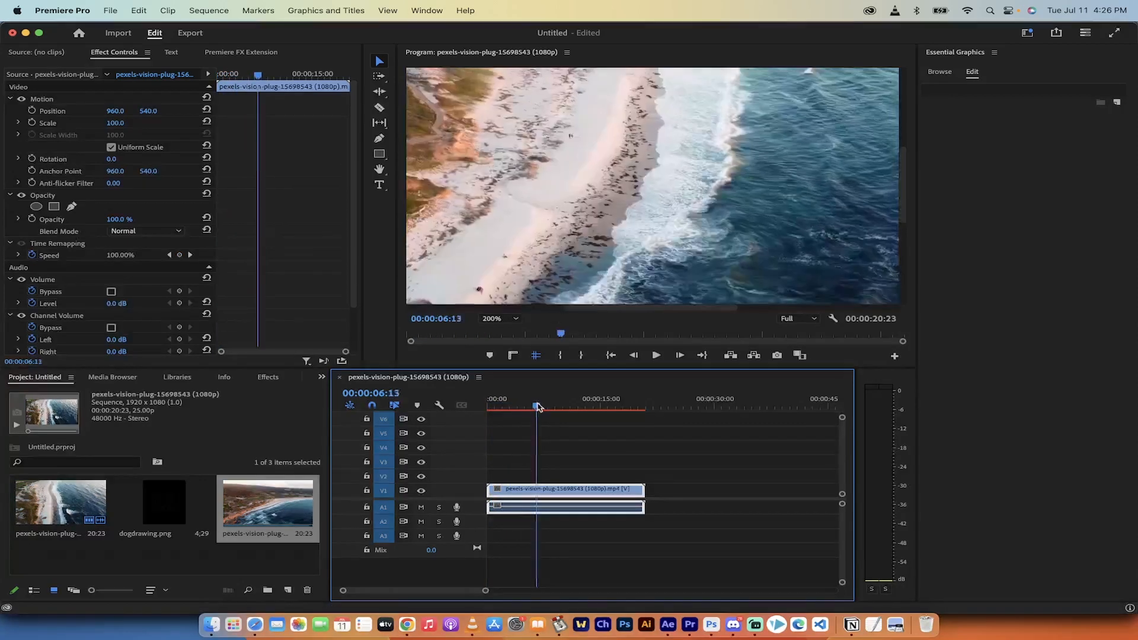
left_click_drag(538, 406, 537, 406)
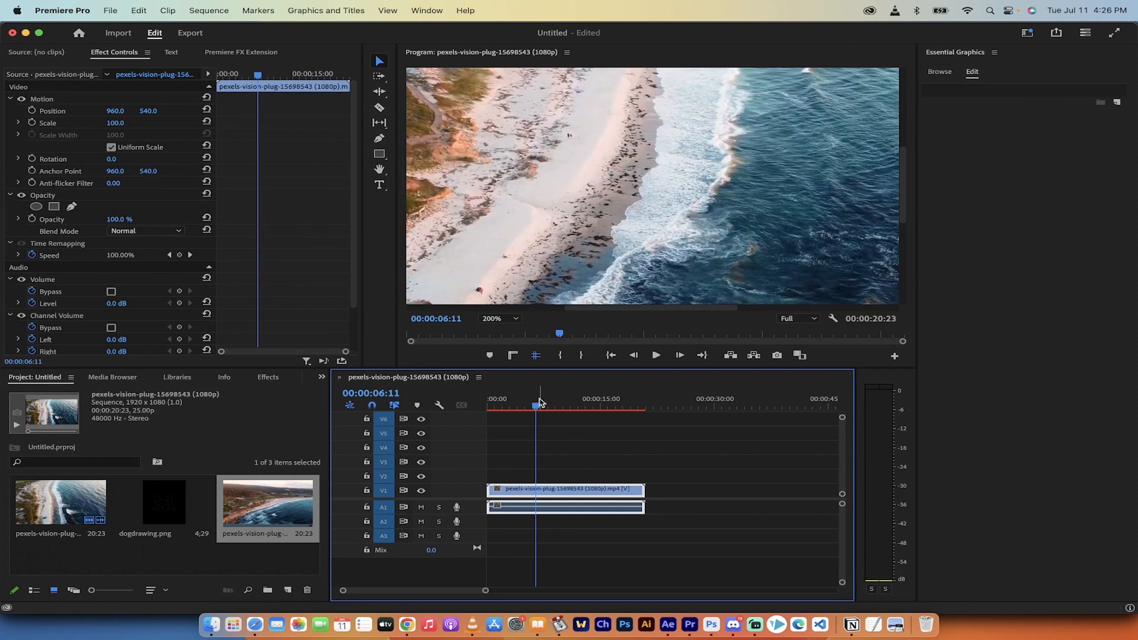
left_click(379, 155)
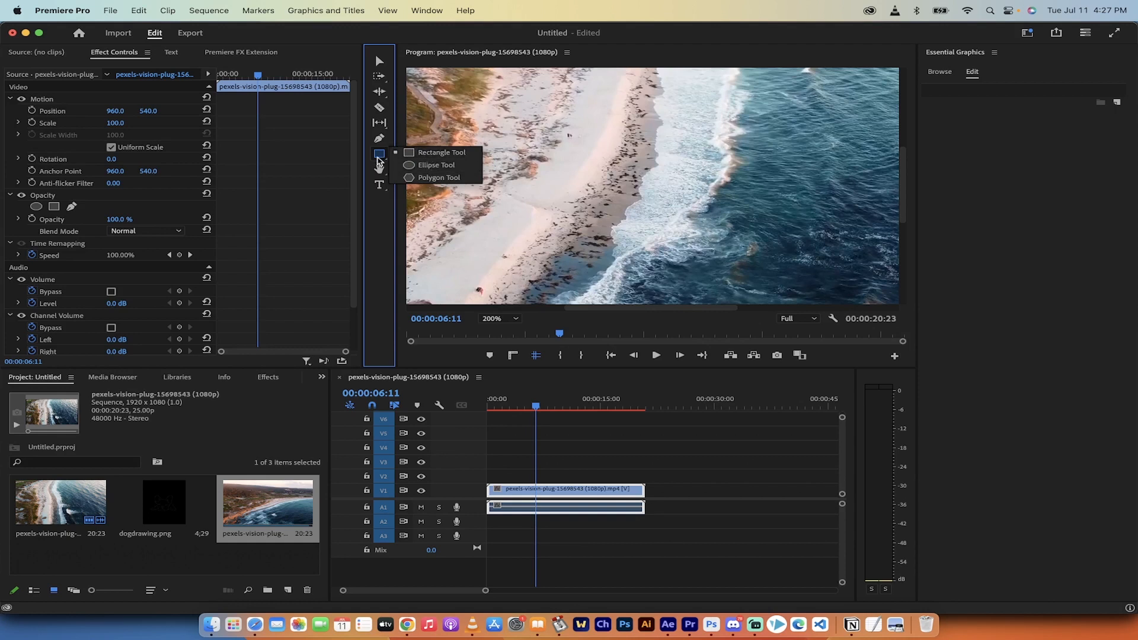
left_click(429, 156)
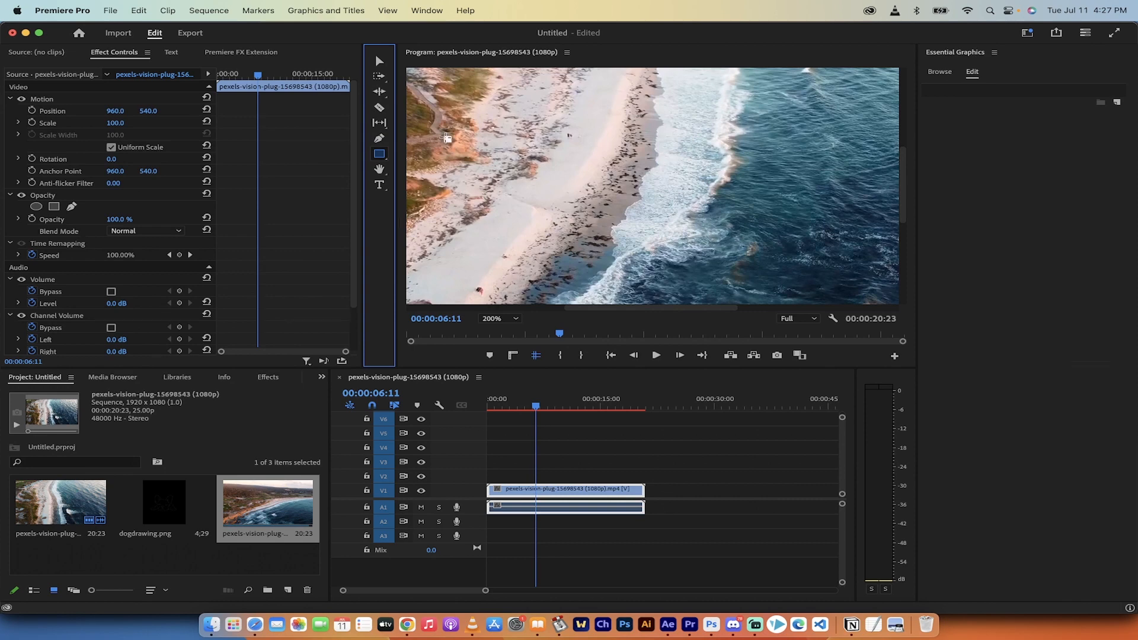
mouse_move(446, 138)
left_mouse_down()
mouse_move(561, 198)
mouse_move(668, 205)
left_mouse_up()
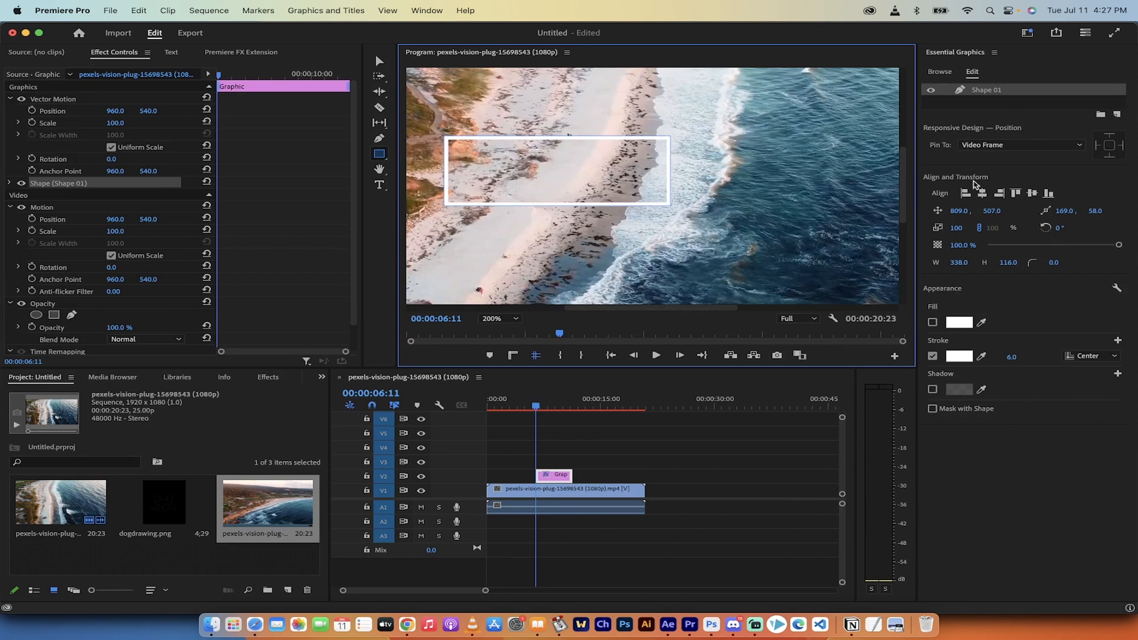
left_click(964, 56)
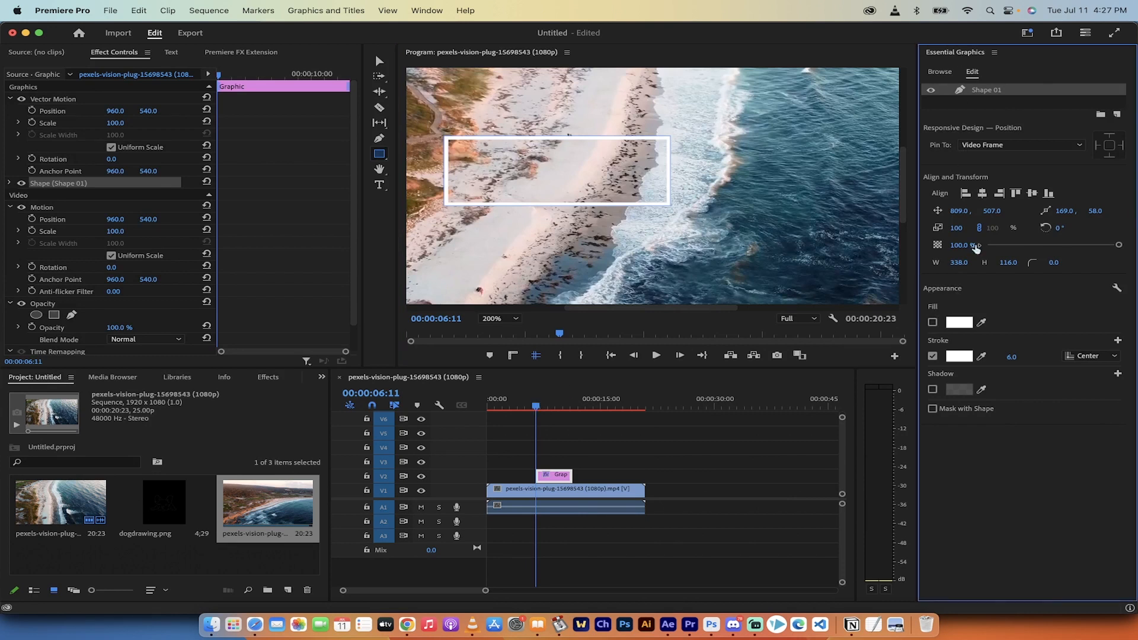
left_click(441, 10)
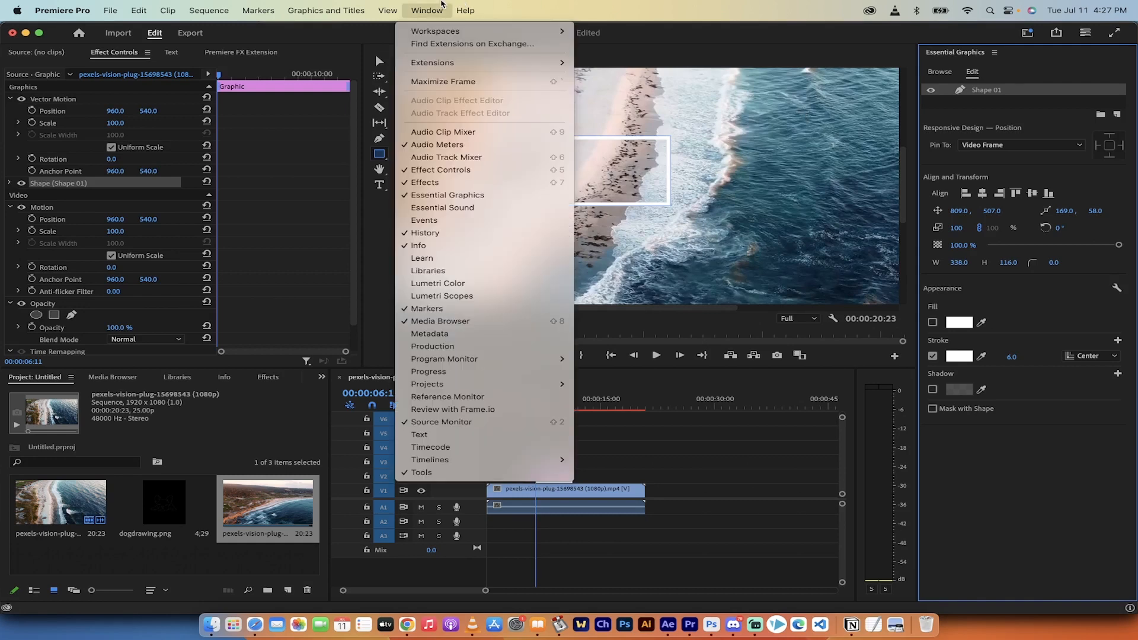
left_click(442, 5)
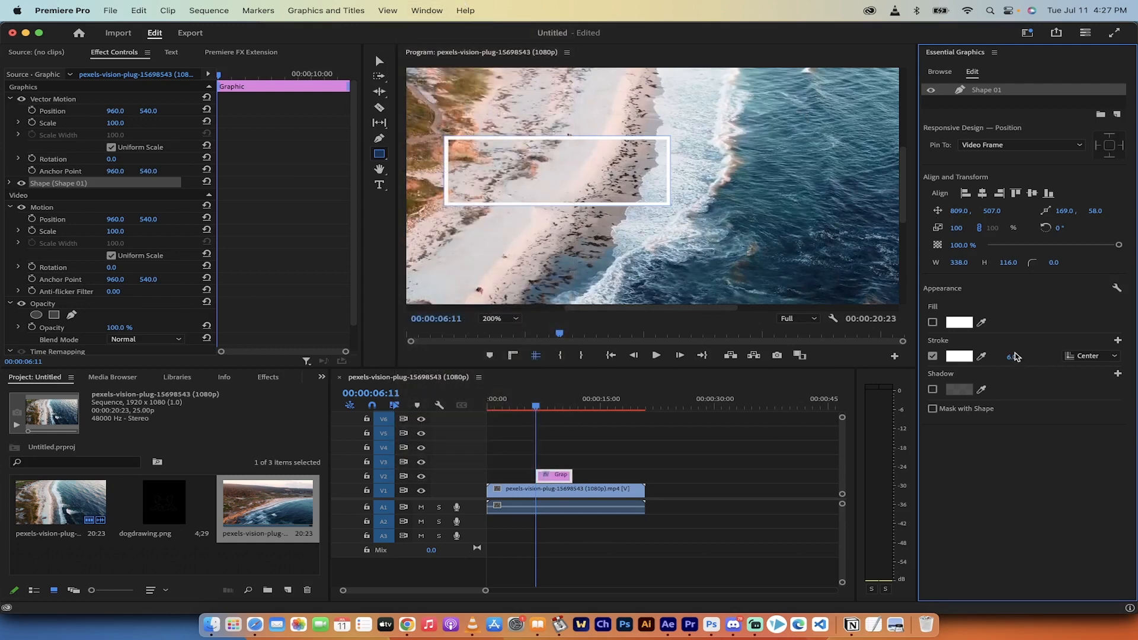
- Set the rectangle's stroke width to 14.0, trying its fill and shadow but leaving both switched off
left_click(933, 323)
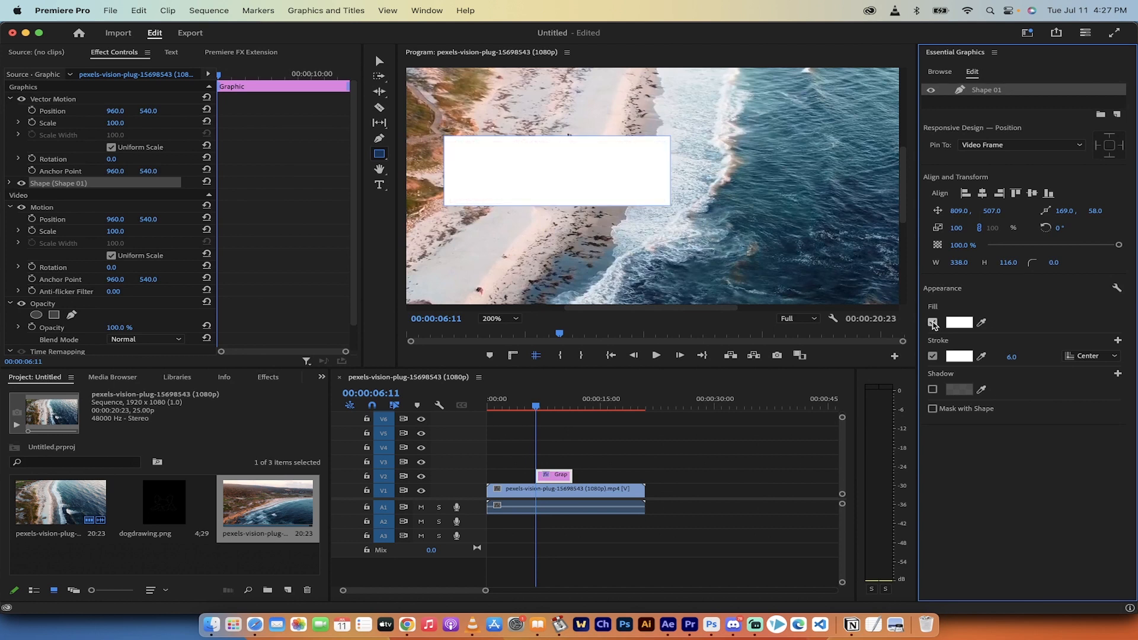
left_click(932, 323)
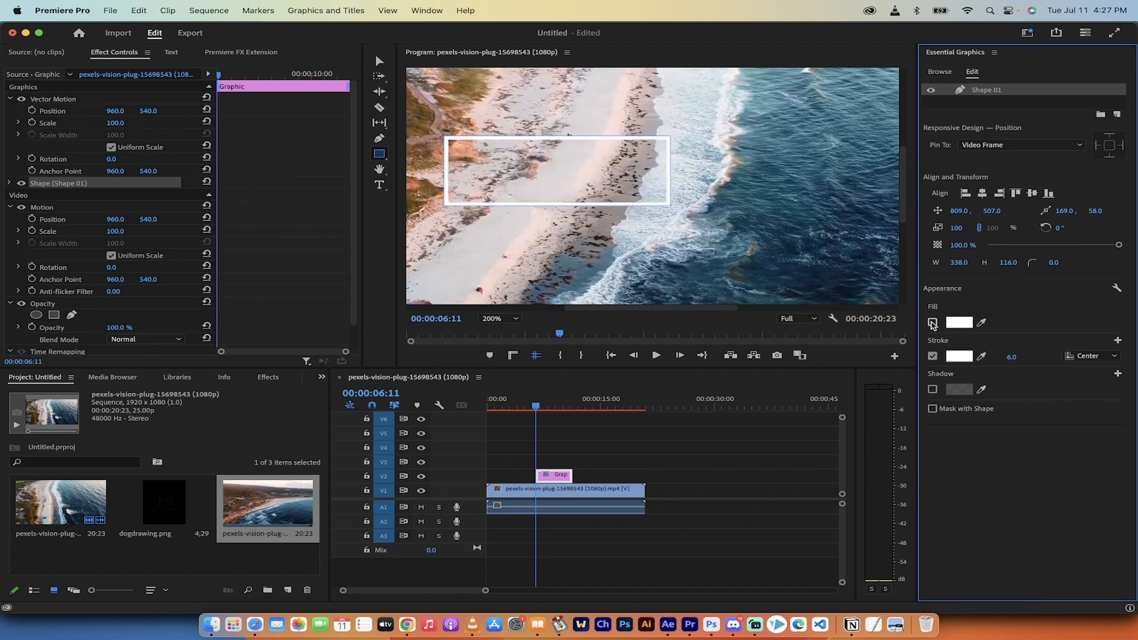
mouse_move(1012, 357)
left_mouse_down()
mouse_move(1055, 357)
mouse_move(1015, 357)
left_mouse_up()
left_click(933, 389)
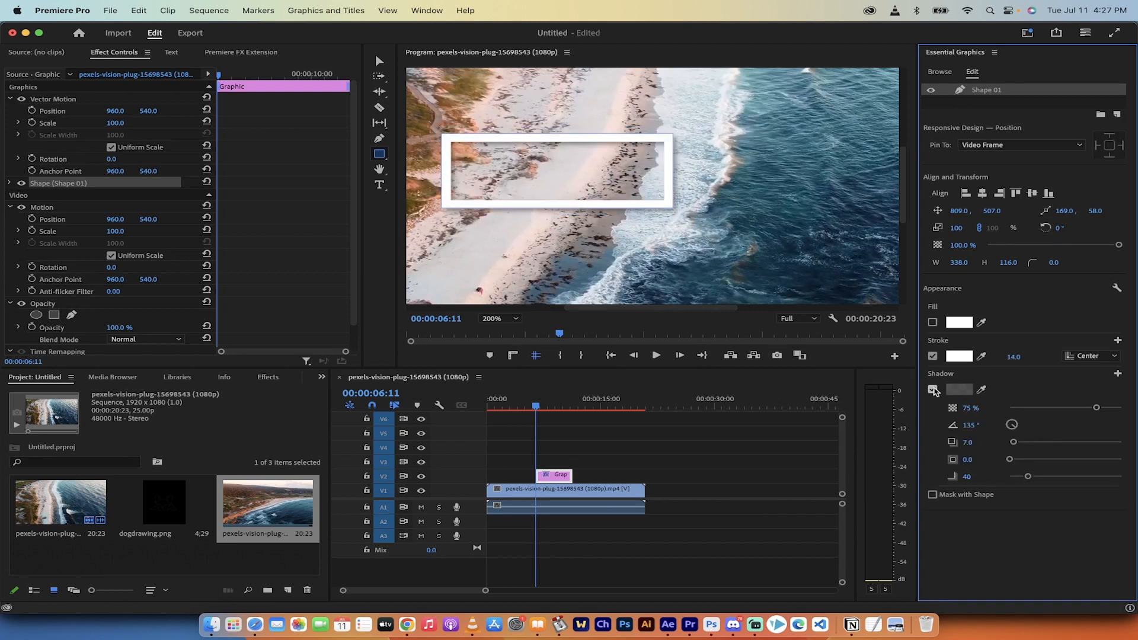
left_click(933, 388)
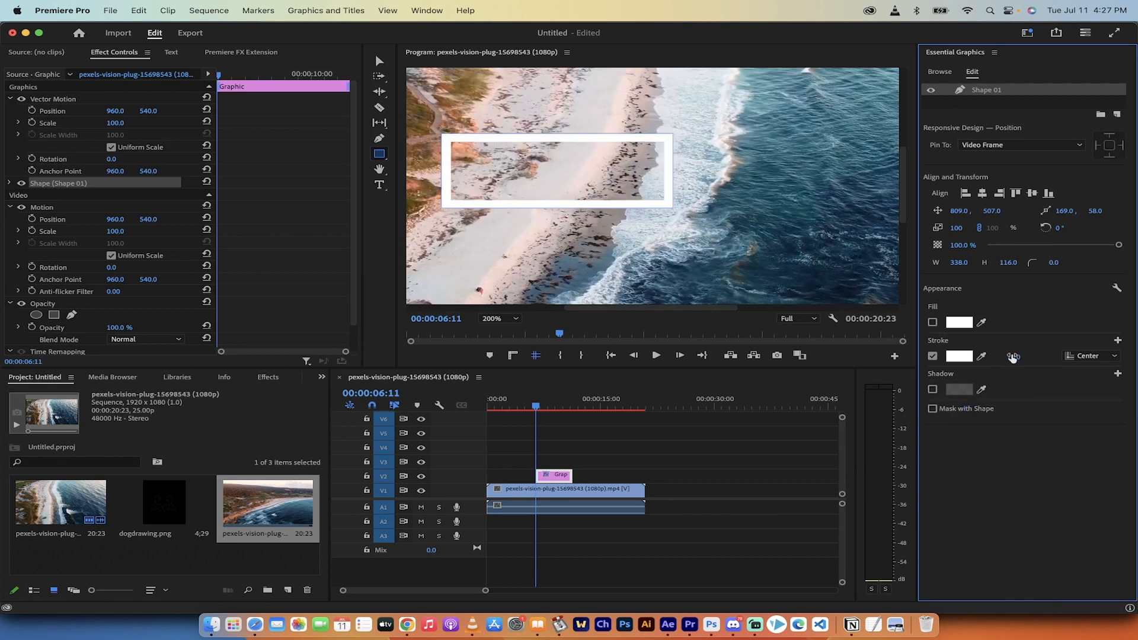
left_click(1013, 356)
left_click(935, 345)
- Move the playhead to 00:00:07:12 and expand Shape 01's effect properties to examine its path, appearance and transform settings
left_click(532, 405)
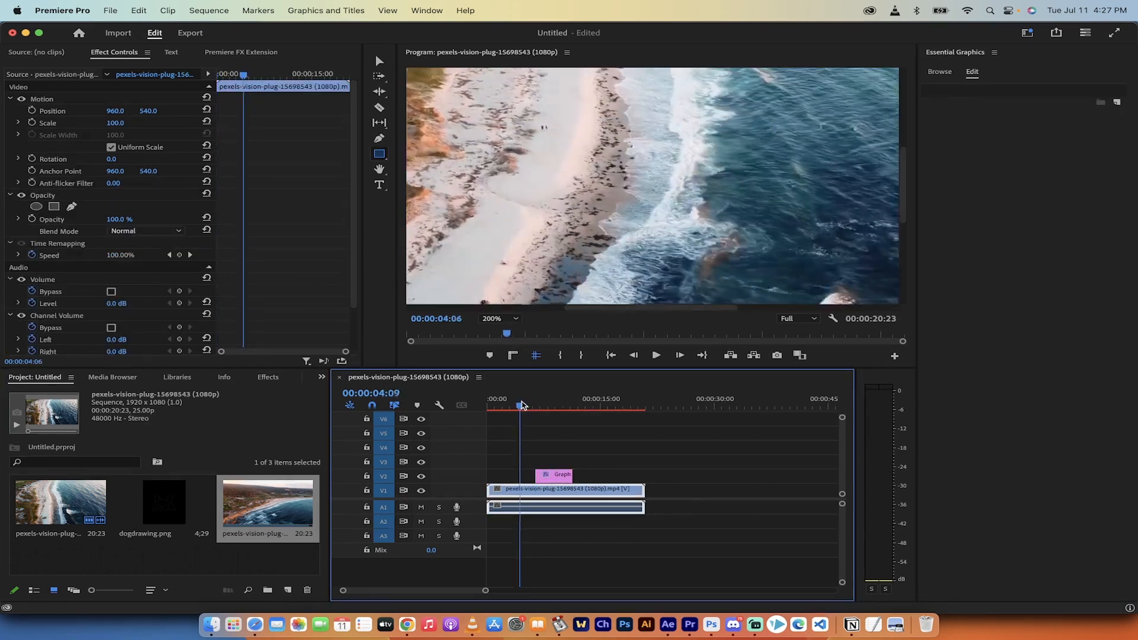
left_click_drag(533, 405, 543, 404)
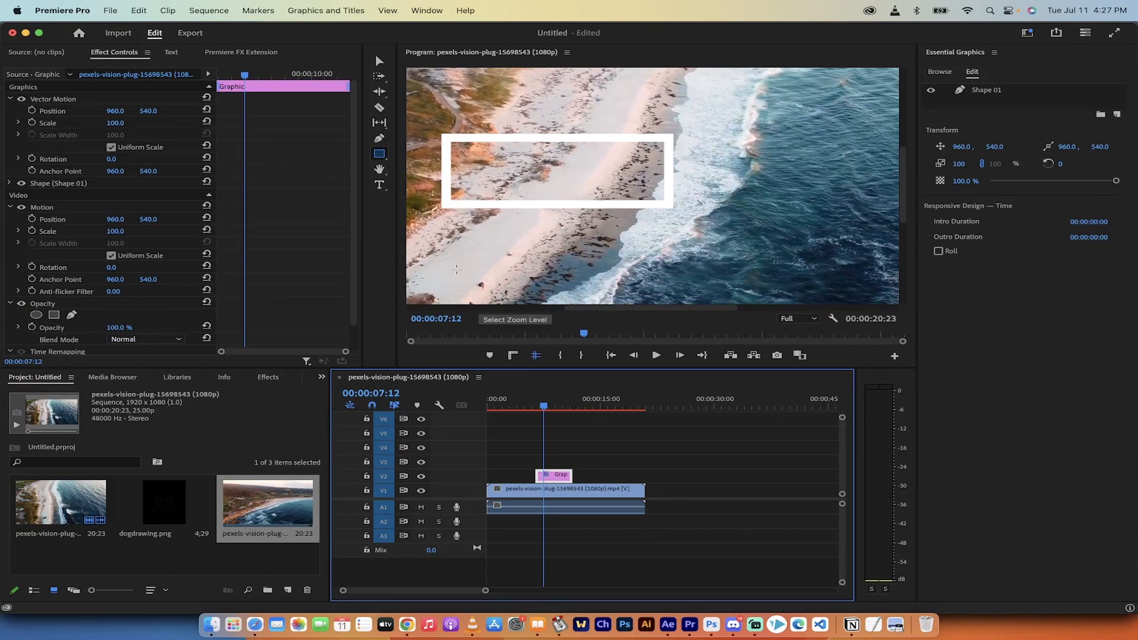
left_click(127, 55)
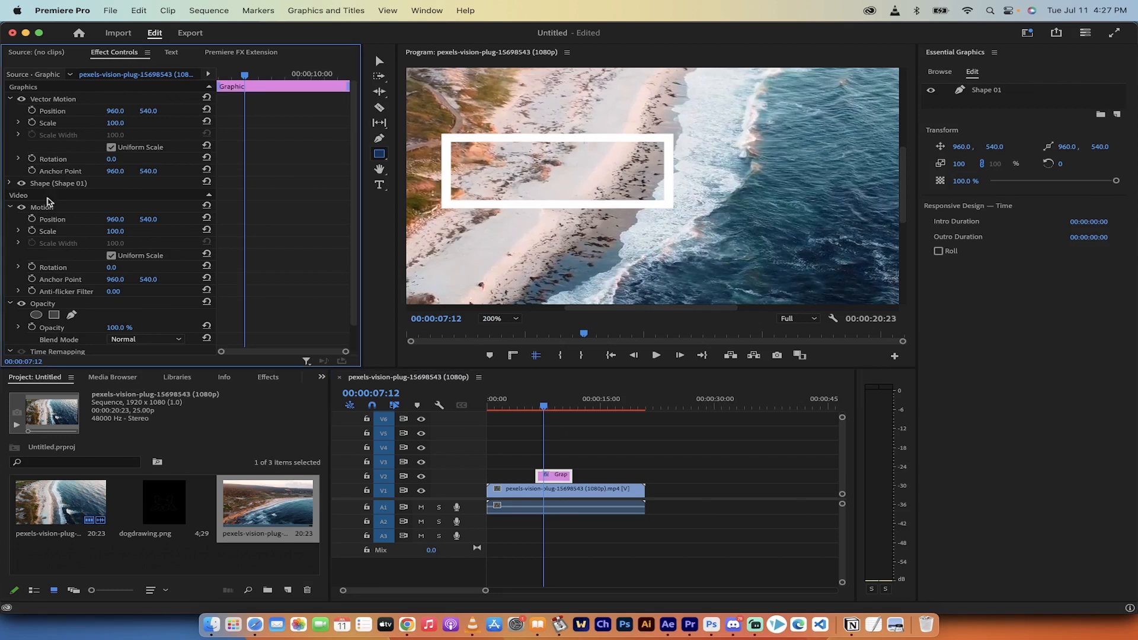
left_click(558, 481)
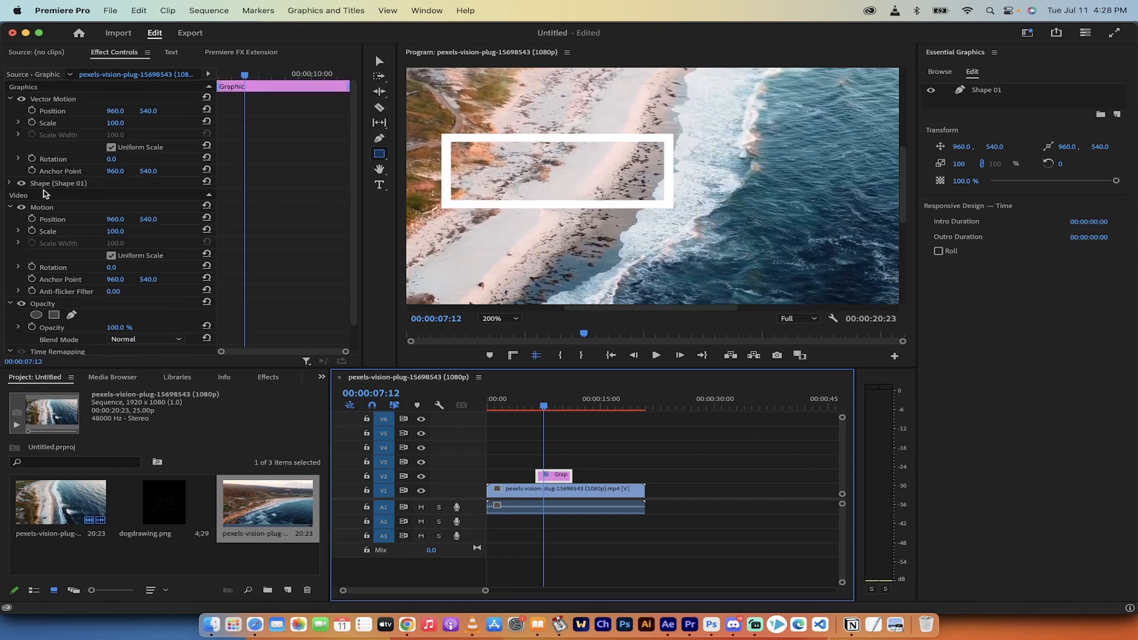
left_click(51, 183)
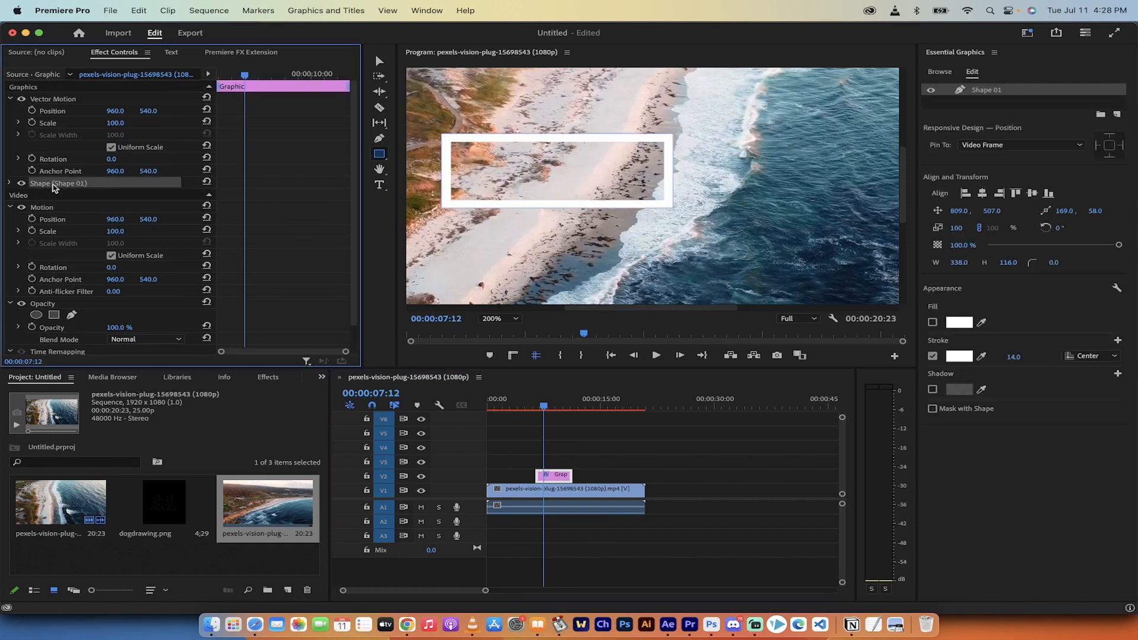
left_click(10, 184)
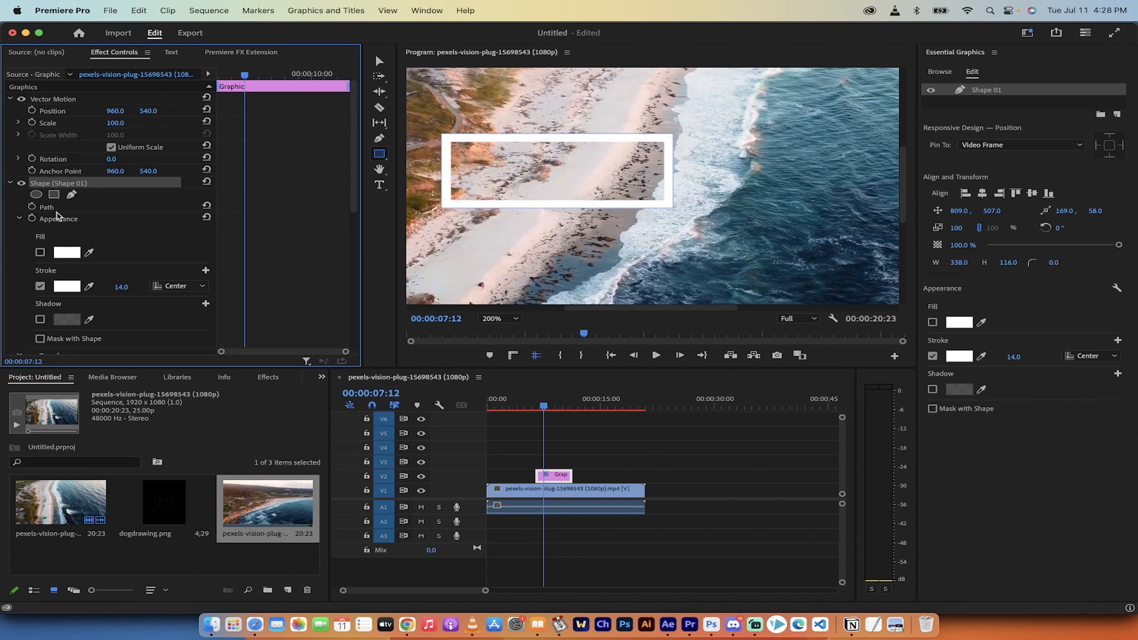
scroll(59, 224, "down", 5)
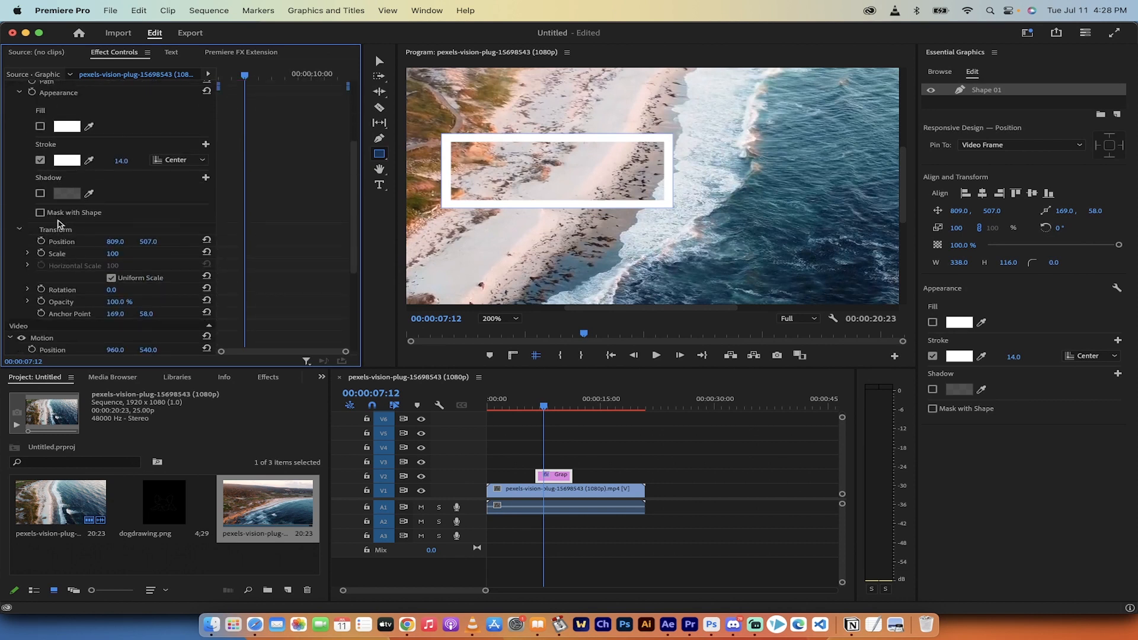
scroll(60, 223, "down", 2)
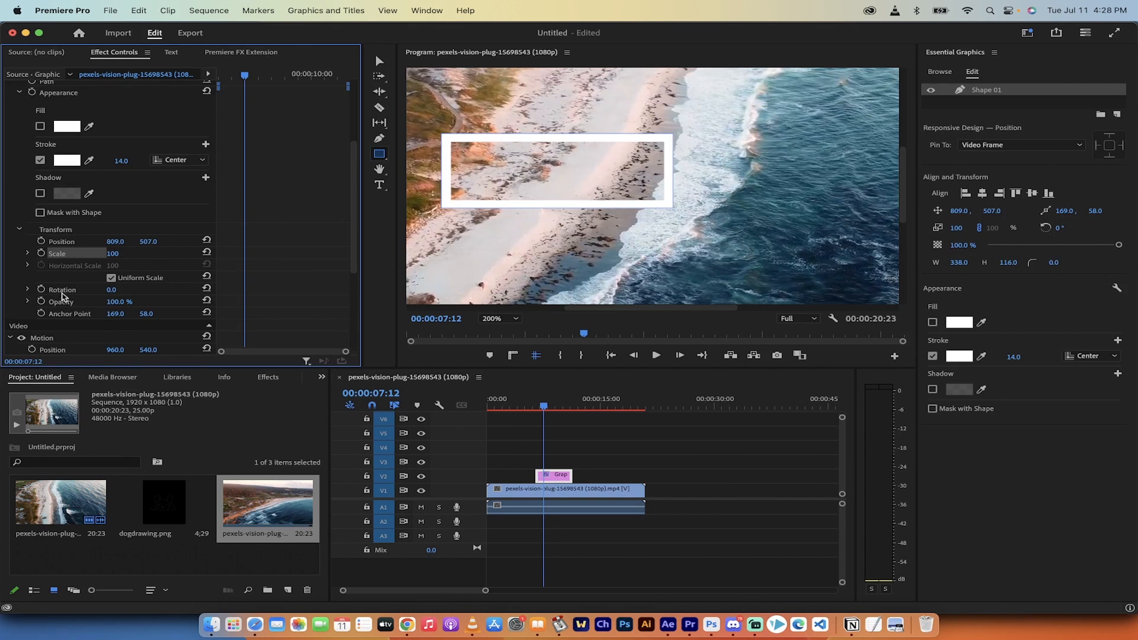
- Return the playhead to 00:00:06:11 and start keyframing the rectangle's Position there at 809.0, 507.0
scroll(75, 245, "up", 5)
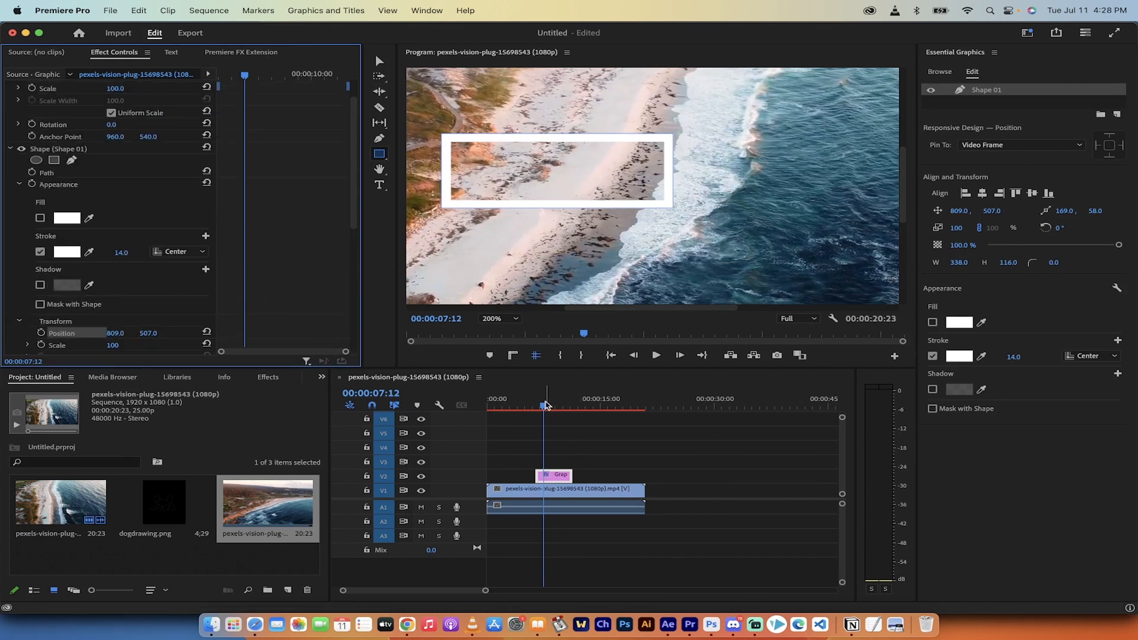
left_click_drag(546, 405, 542, 405)
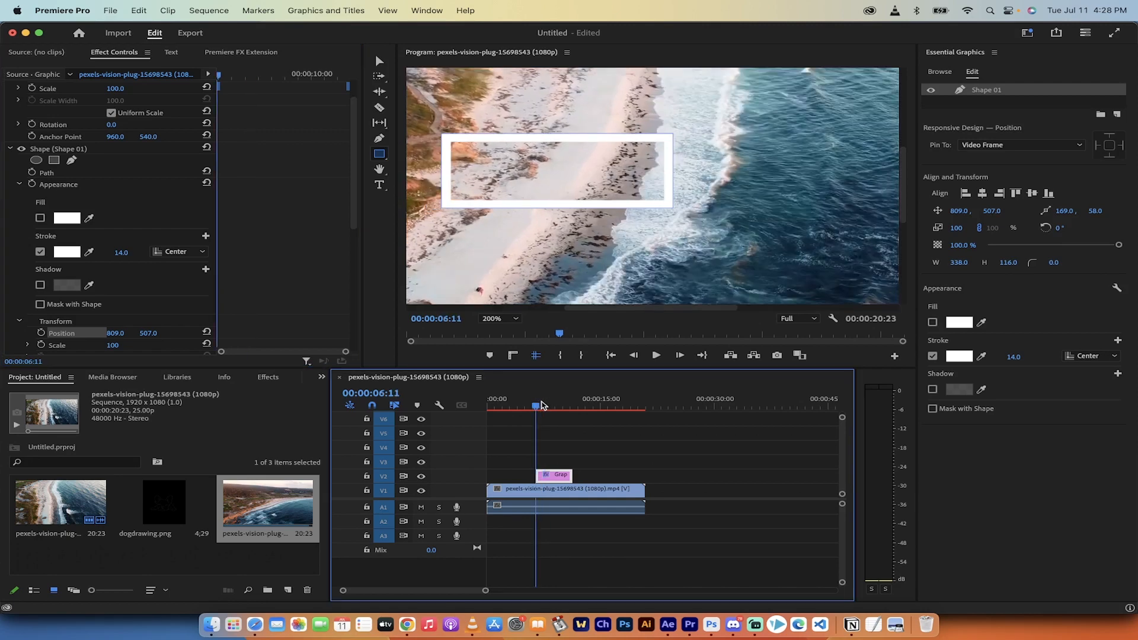
scroll(116, 262, "down", 3)
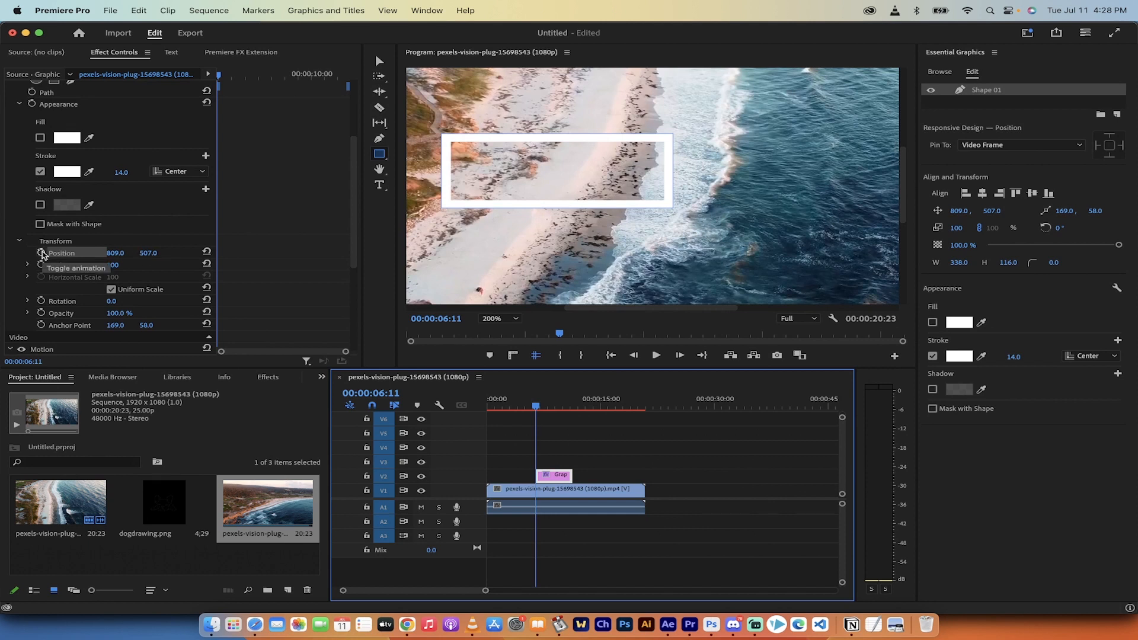
left_click(41, 253)
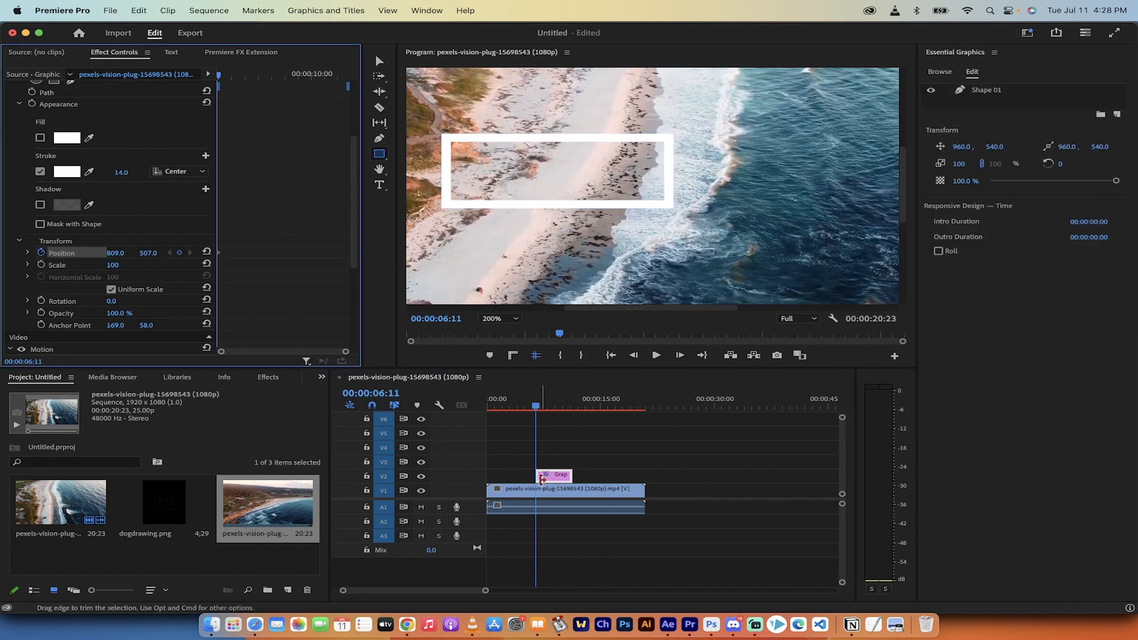
- Keyframe the rectangle's horizontal position at 1573.0 at 00:00:09:00
left_click_drag(536, 407, 559, 407)
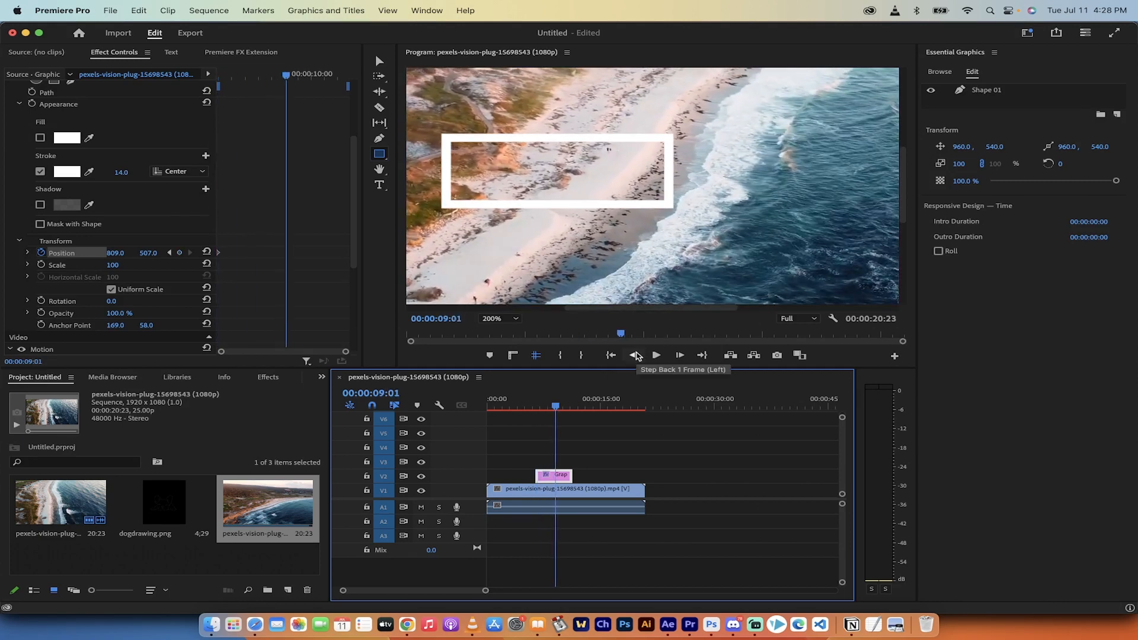
left_click(635, 355)
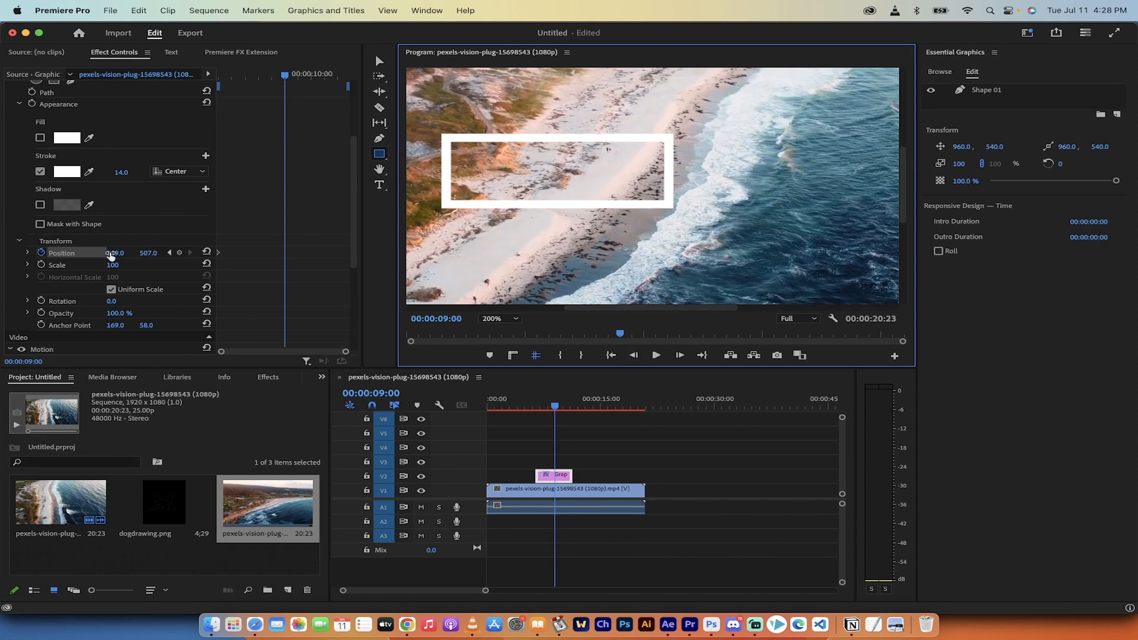
left_click(113, 253)
left_click_drag(115, 254, 560, 253)
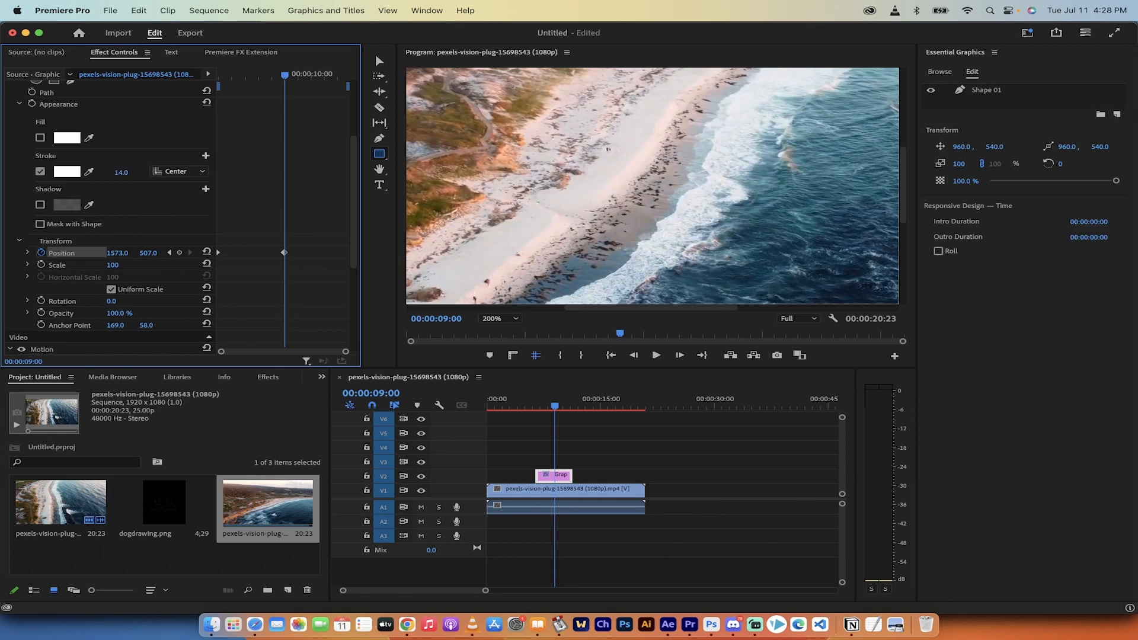
- Play back the rectangle's sideways movement from just before the graphic clip
left_click(556, 407)
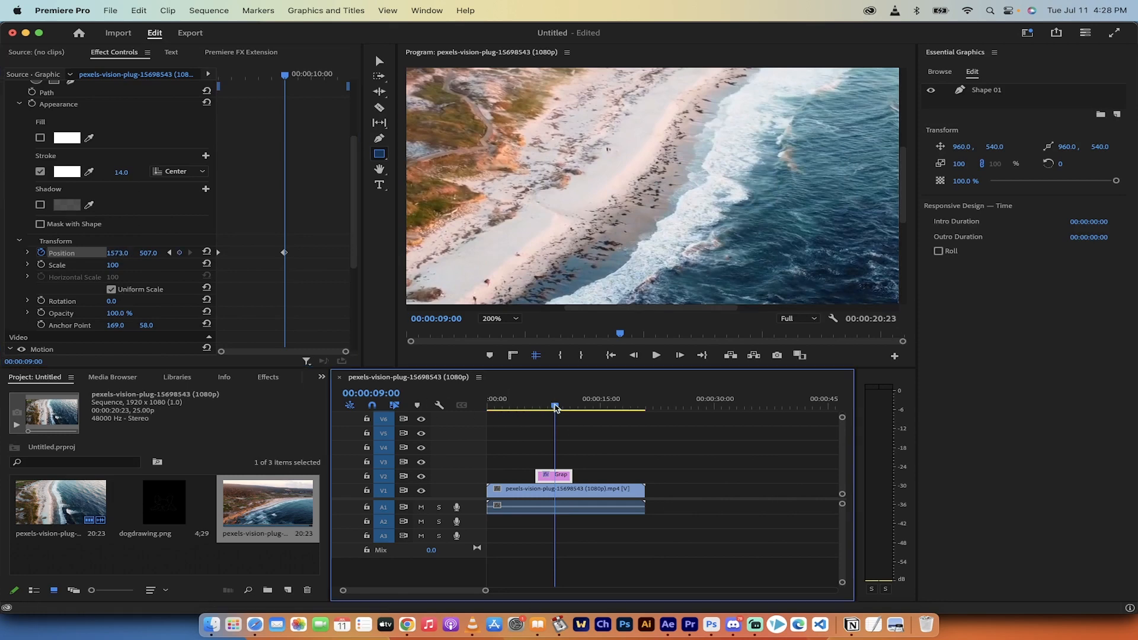
left_click_drag(556, 407, 528, 407)
key("space")
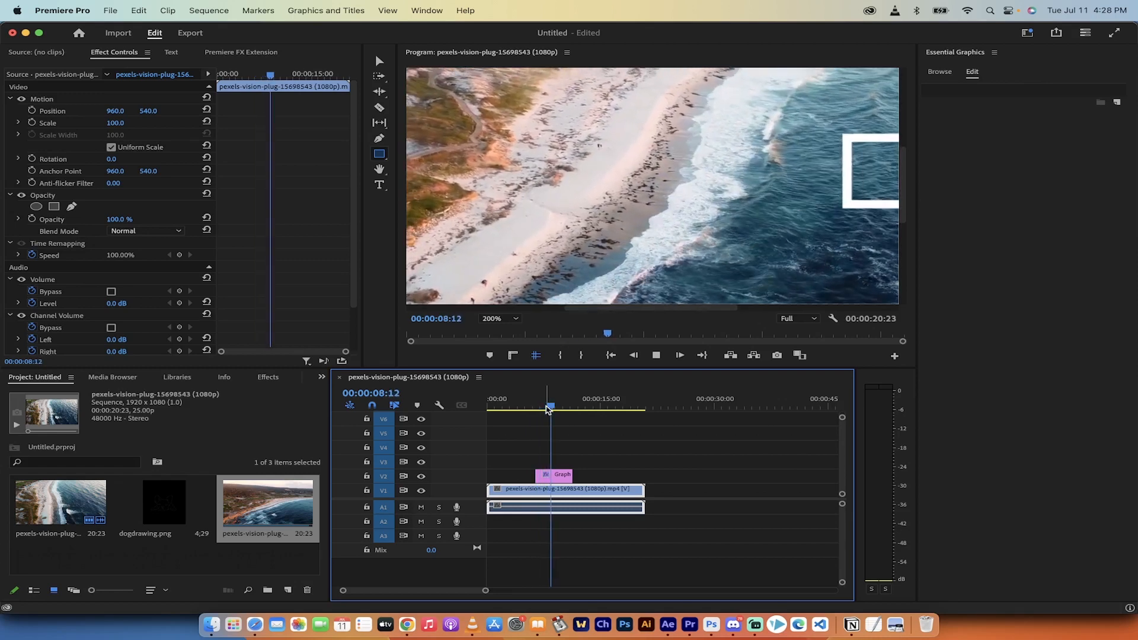
key("space")
- Start keyframing Shape 01's Scale at 100 at 00:00:06:11, the start of the graphic clip
left_click_drag(556, 402, 544, 405)
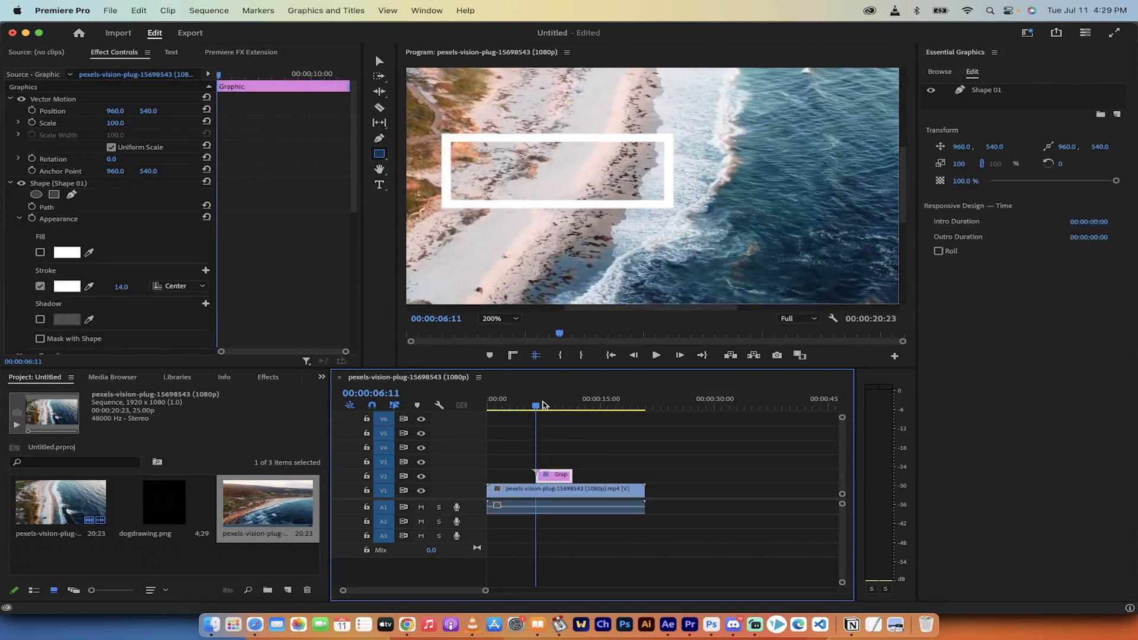
left_click(74, 185)
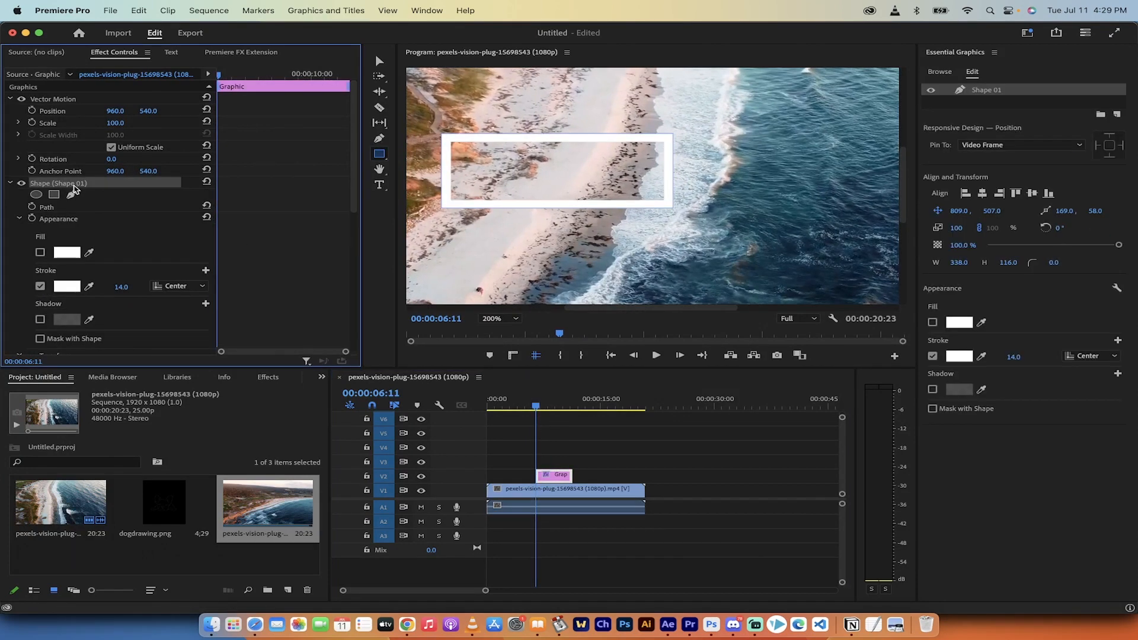
scroll(73, 189, "down", 5)
left_click(60, 221)
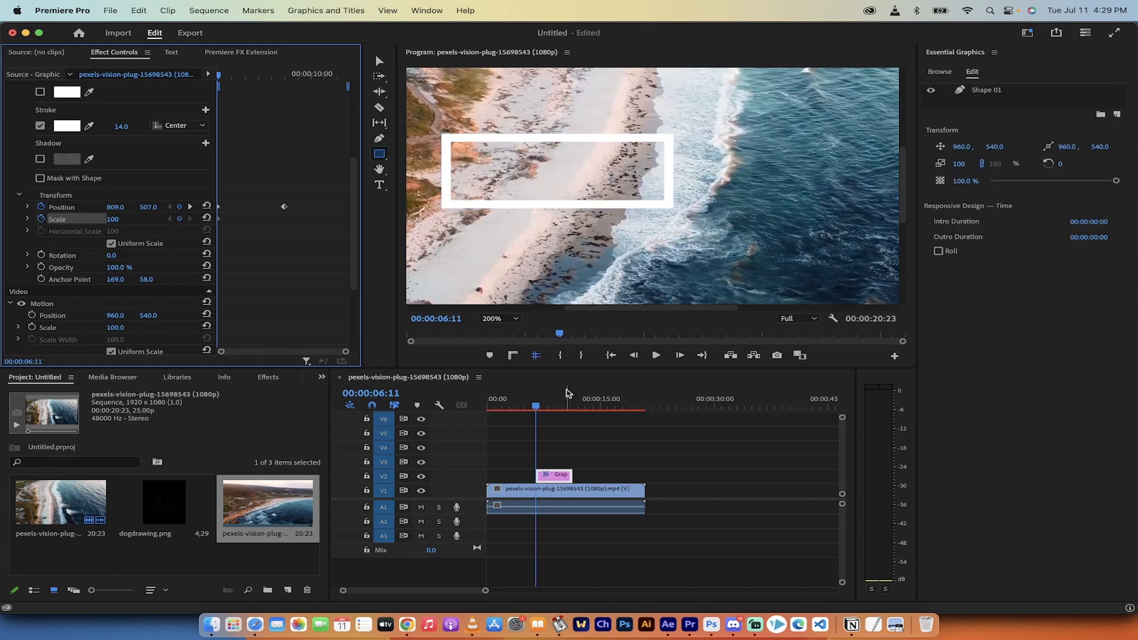
- Keyframe the rectangle's Scale at 200 at 00:00:09:00, in line with the second Position keyframe
left_click_drag(537, 407, 559, 408)
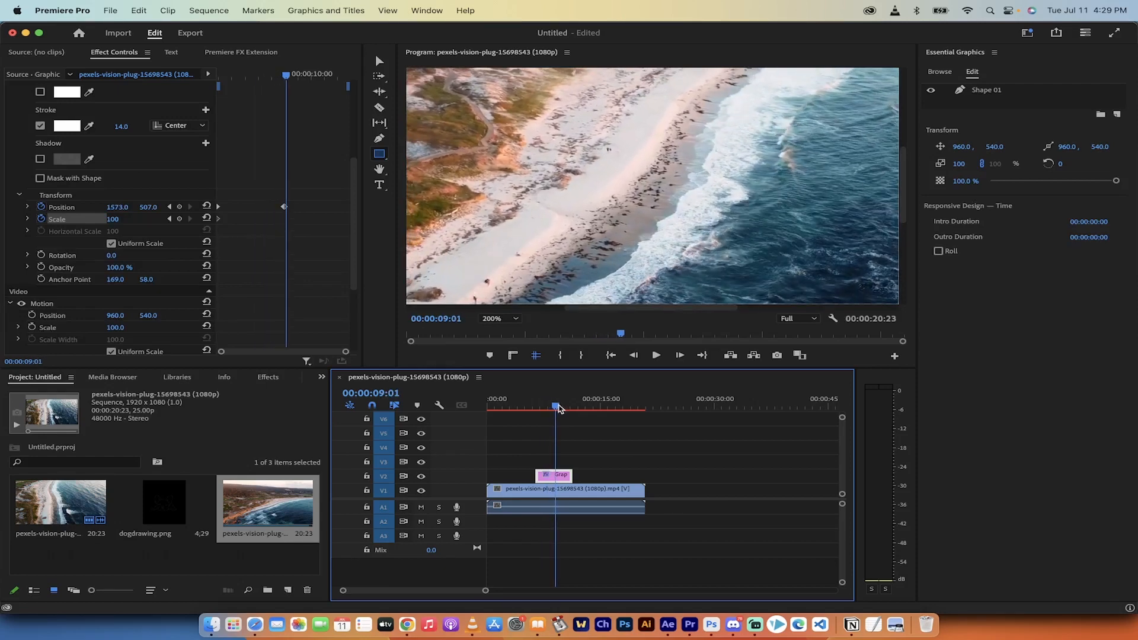
left_click(635, 356)
left_click(635, 356)
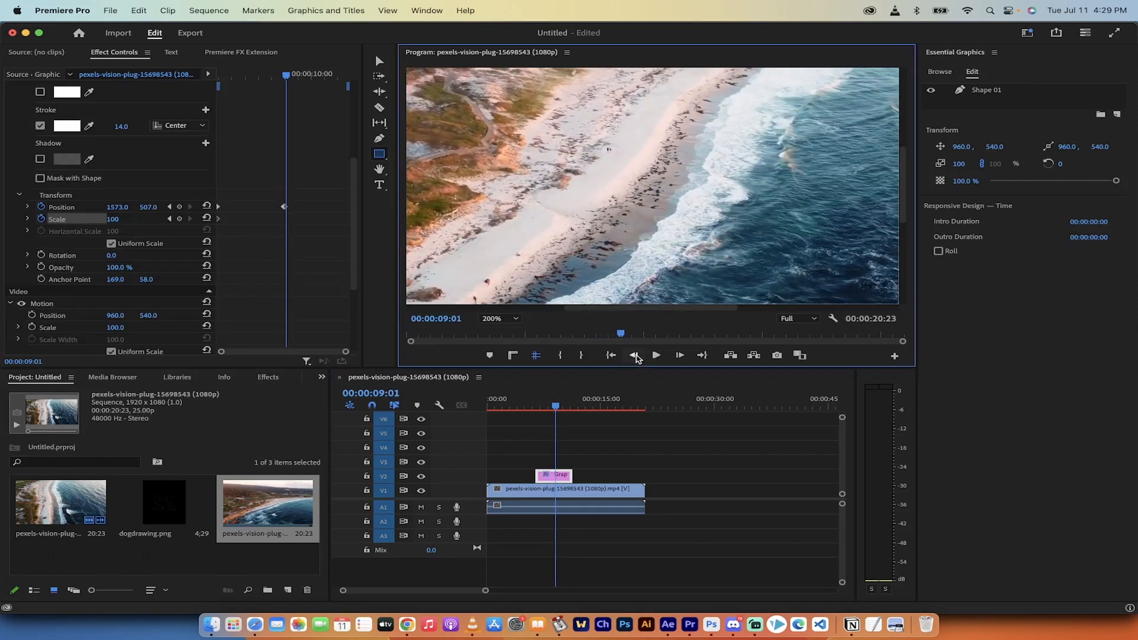
left_click(635, 356)
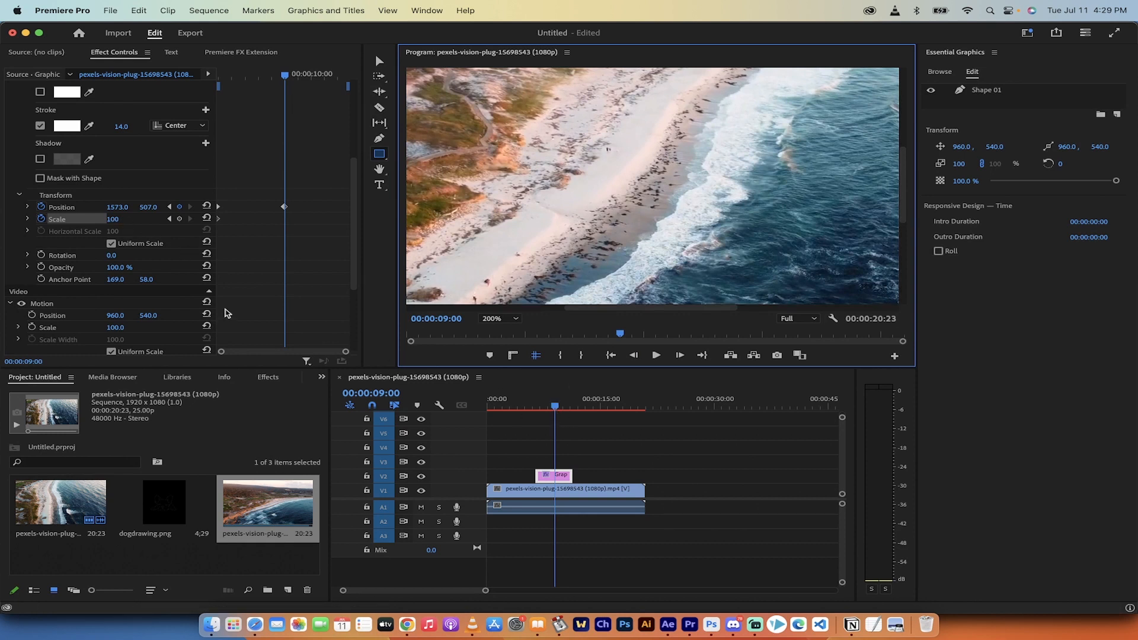
mouse_move(110, 222)
left_mouse_down()
mouse_move(174, 222)
mouse_move(88, 220)
mouse_move(126, 220)
left_mouse_up()
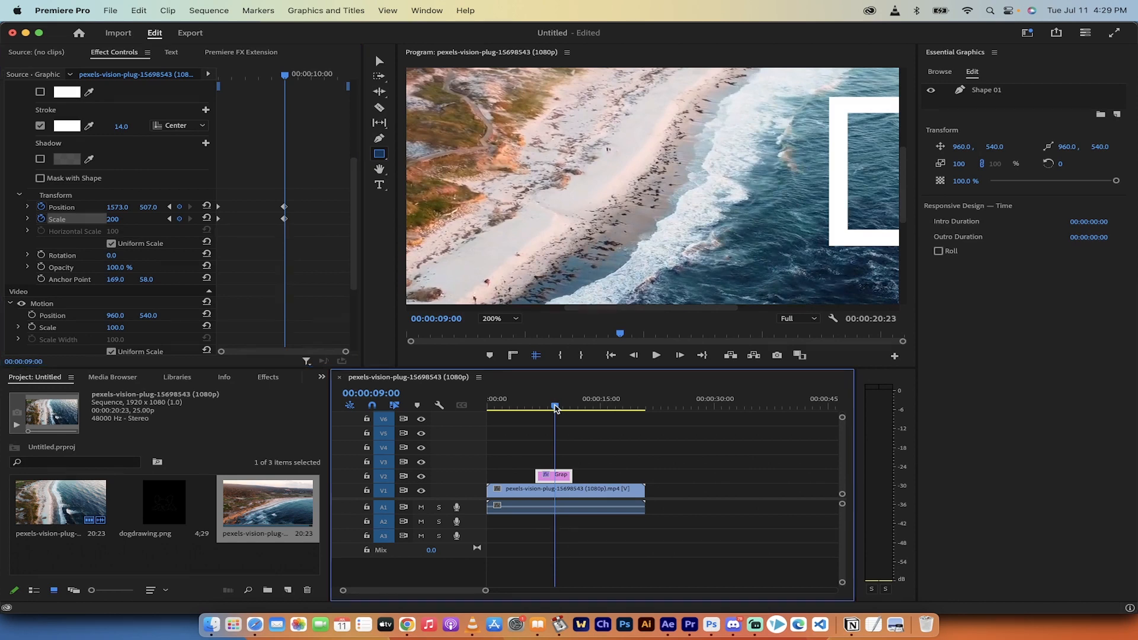
- Play back the rectangle's combined position and scale animation from before the graphic clip
left_click_drag(556, 407, 528, 408)
key("space")
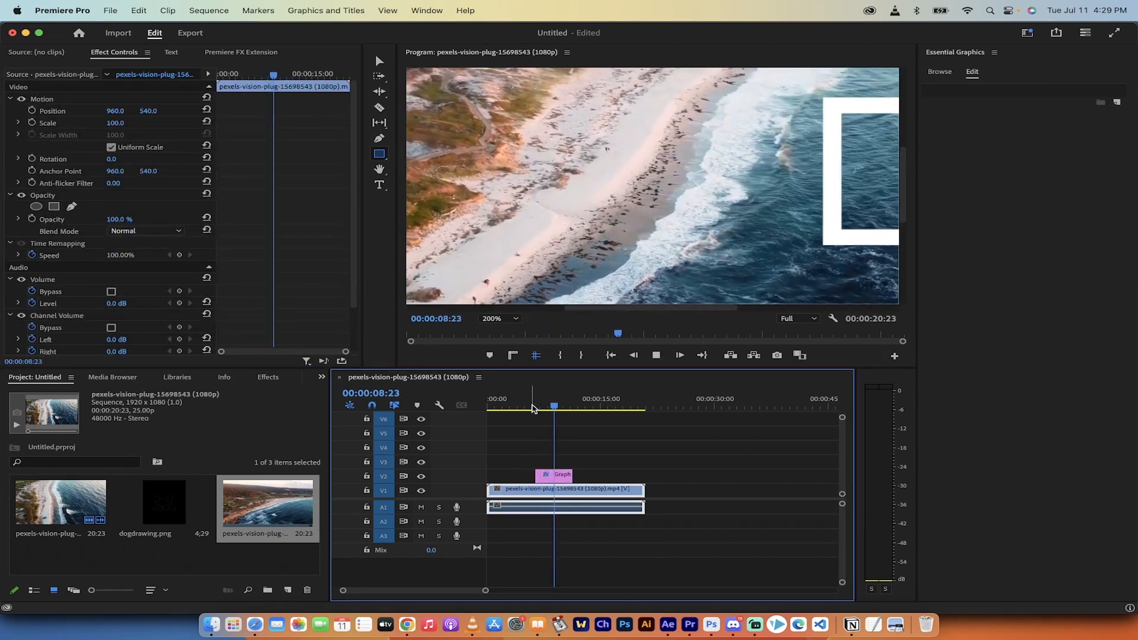
key("space")
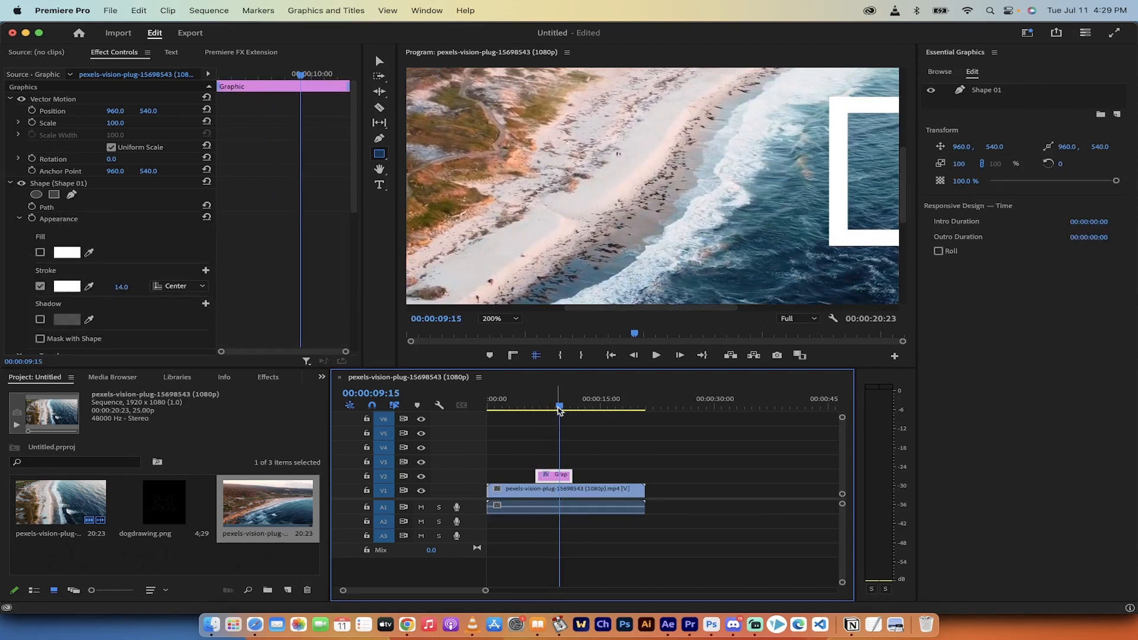
- Start keyframing Shape 01's Rotation at 0.0 at 00:00:06:11, in line with the first Position and Scale keyframes
left_click_drag(560, 407, 545, 406)
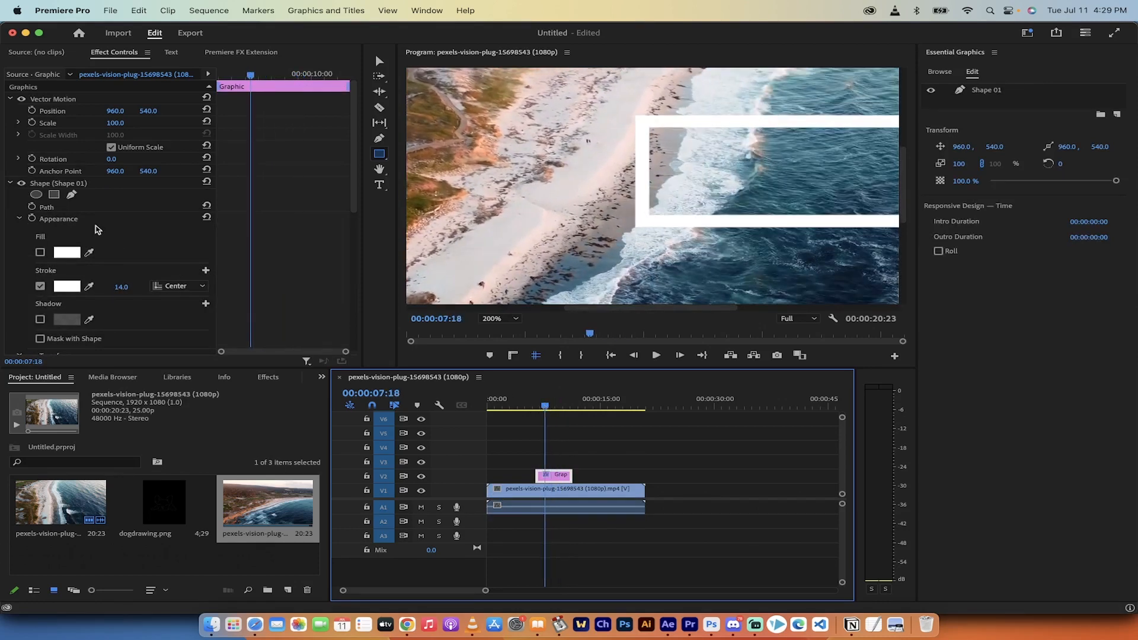
scroll(101, 235, "down", 5)
left_click(63, 278)
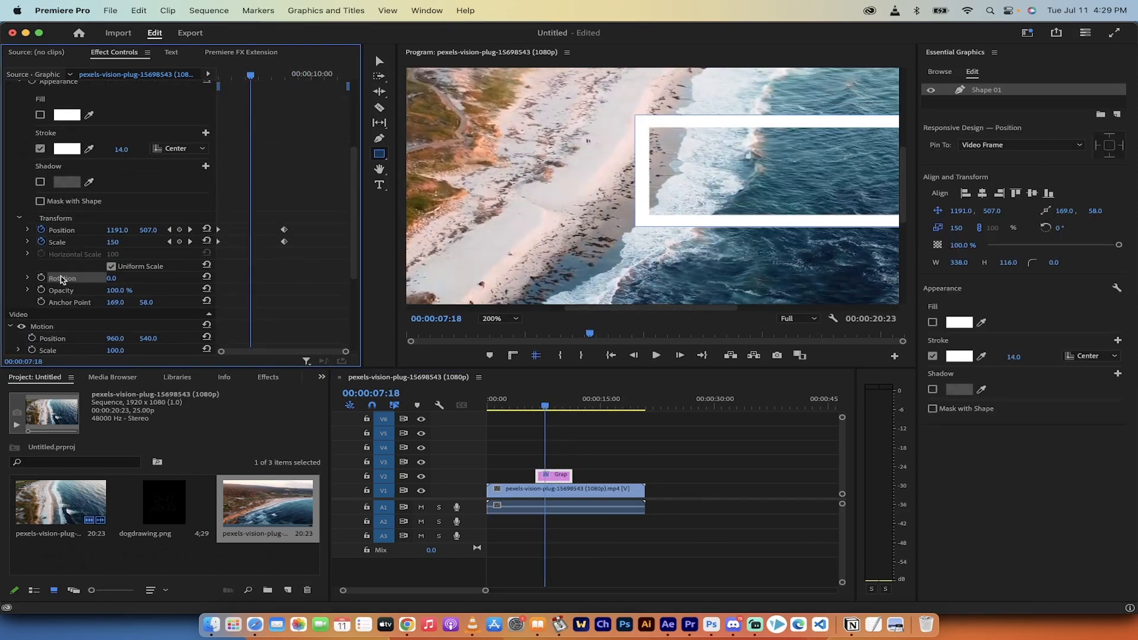
left_click_drag(556, 401, 536, 411)
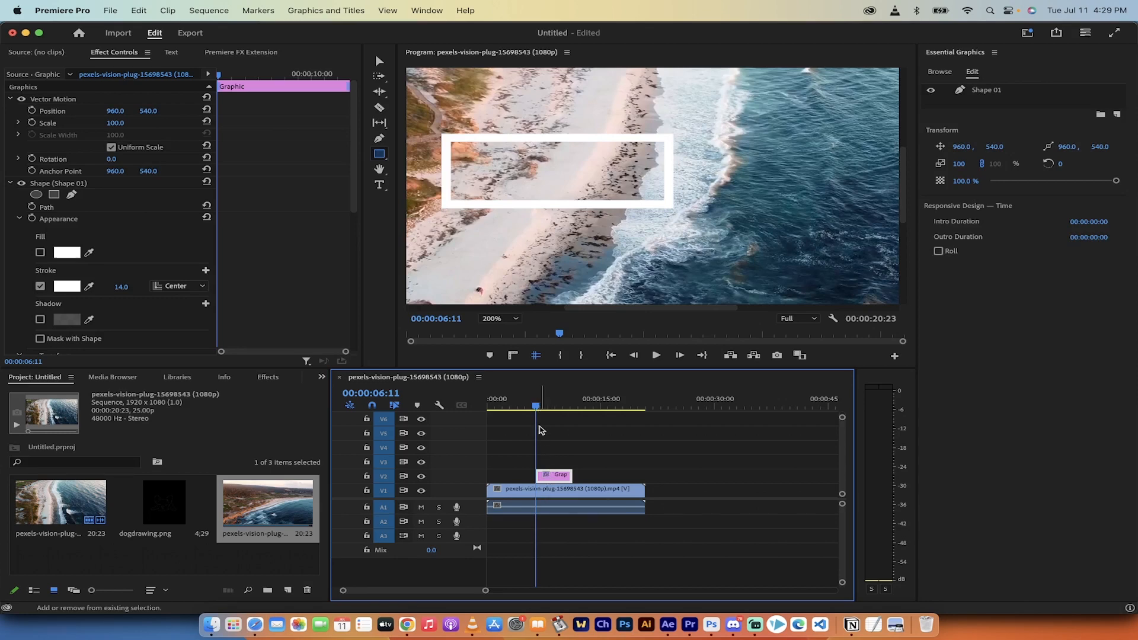
left_click_drag(535, 412, 538, 410)
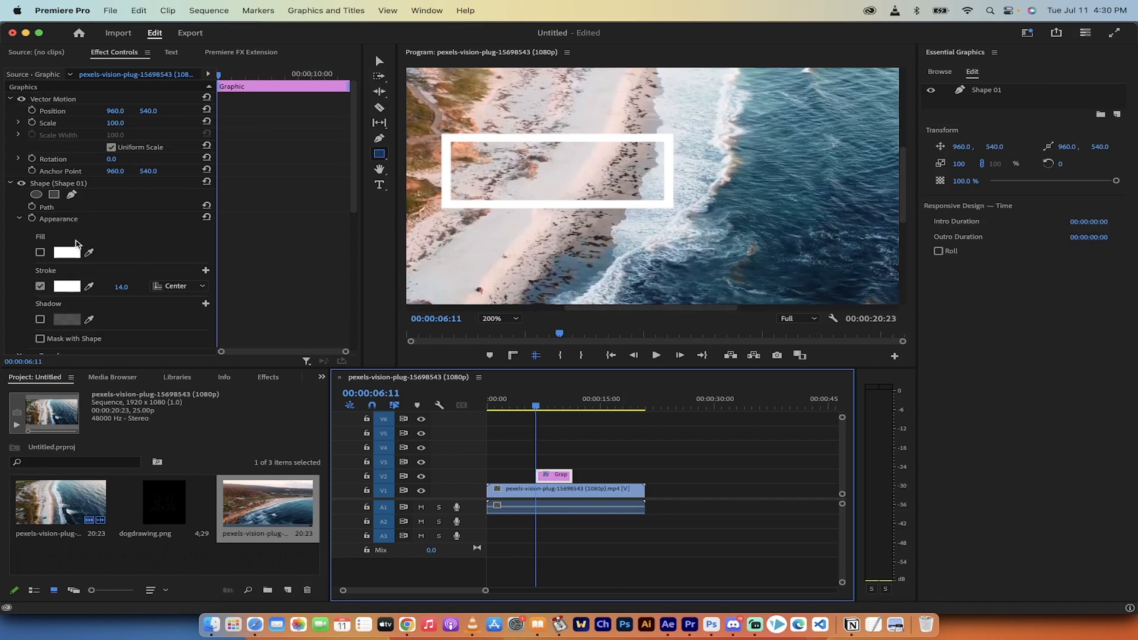
scroll(73, 222, "down", 5)
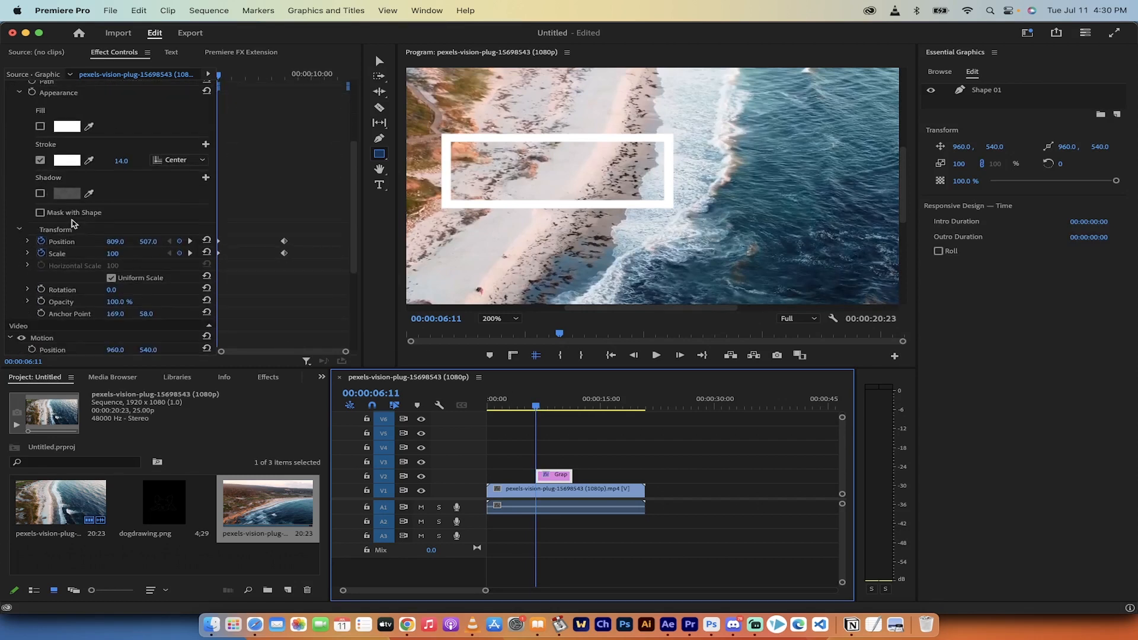
left_click(62, 290)
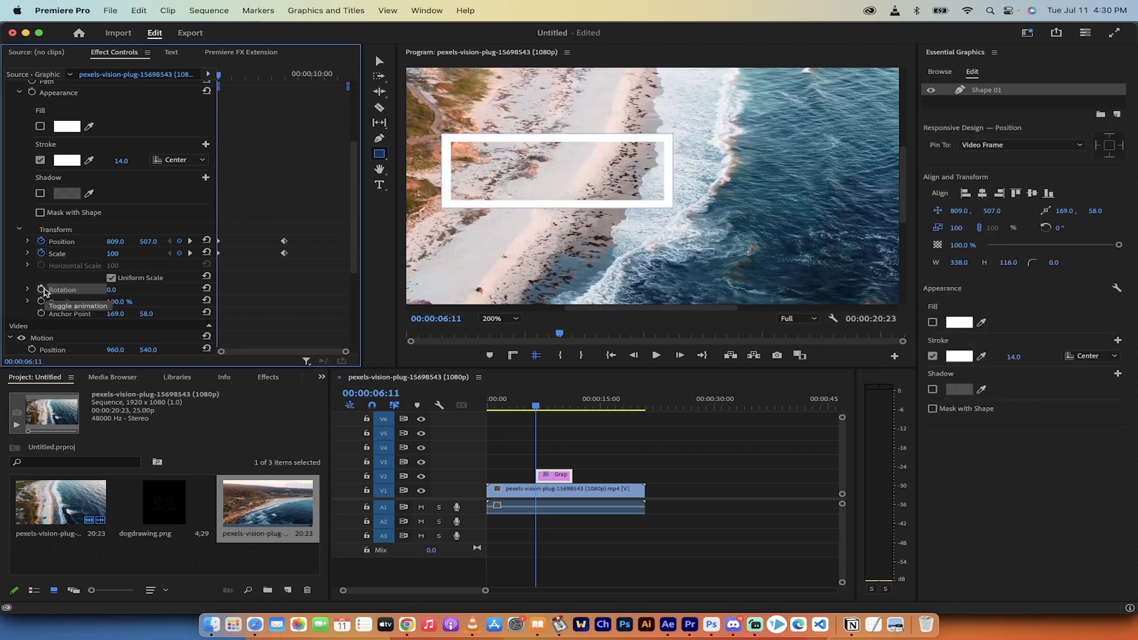
left_click(41, 289)
- Keyframe the rectangle's Rotation at three full turns (3x0.0°) at 00:00:09:00
left_click_drag(537, 408, 560, 410)
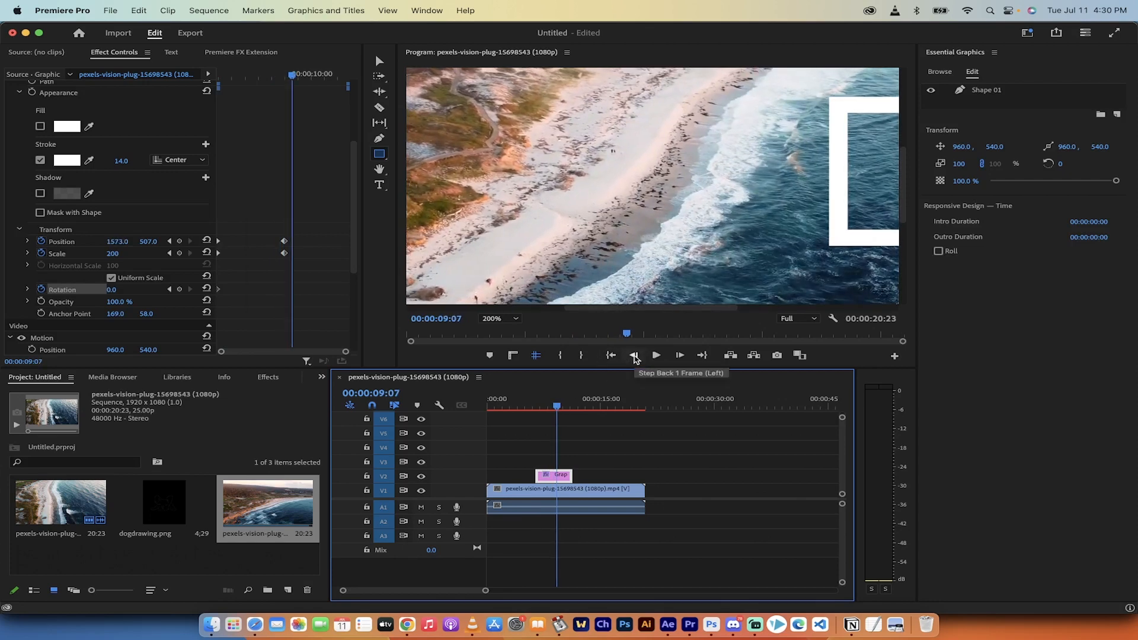
left_click(635, 355)
left_click(635, 356)
left_click(634, 355)
left_click(634, 355)
left_click(634, 355)
left_click(634, 355)
left_click(634, 355)
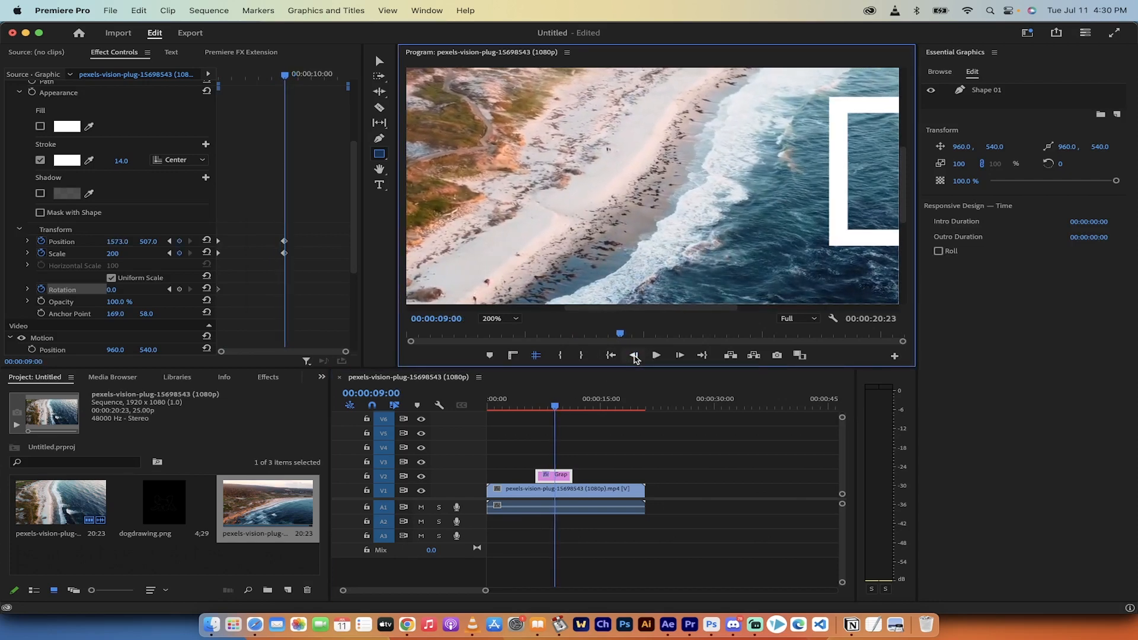
left_click_drag(111, 290, 469, 290)
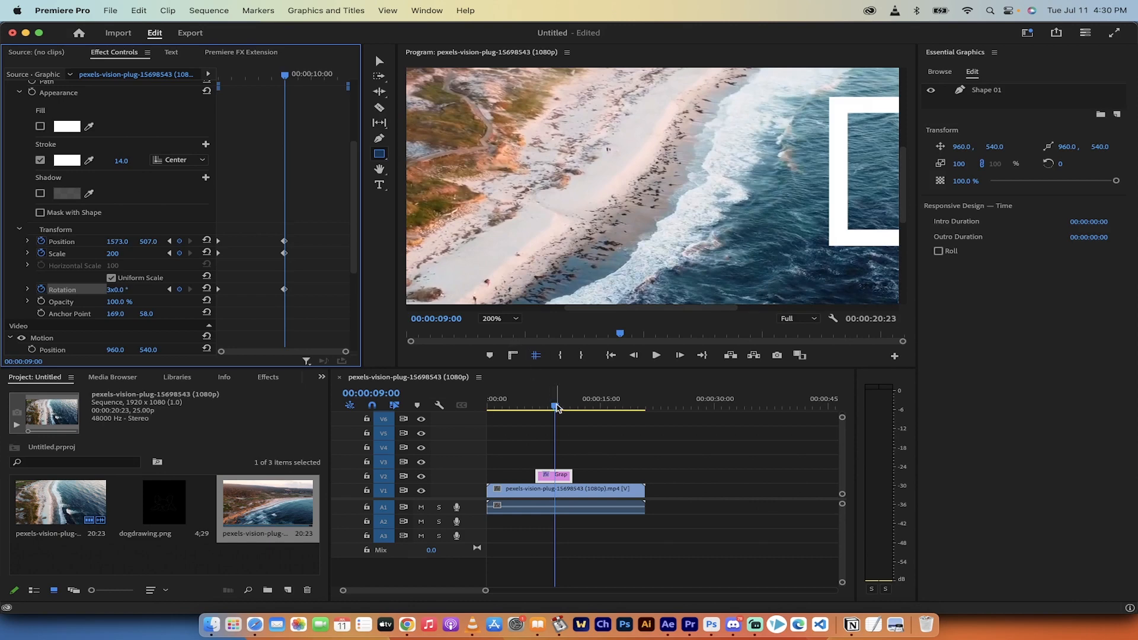
- Play back the animation of the rectangle moving, growing and spinning
key("space")
left_click_drag(557, 408, 532, 408)
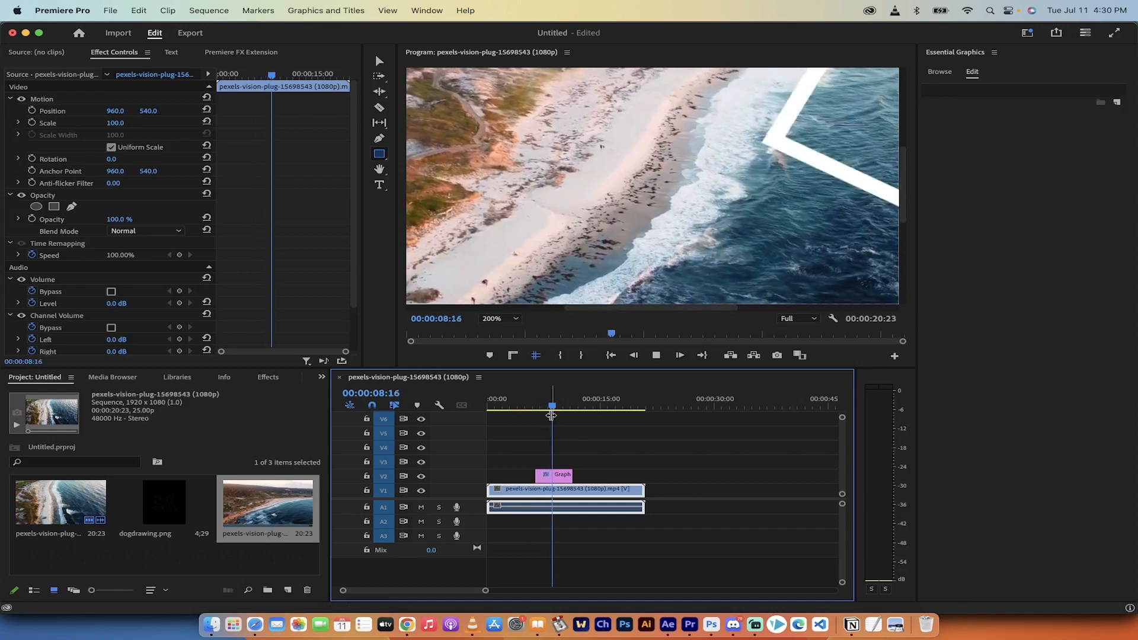
key("space")
- Delete the animated rectangle's graphic clip from track V2
left_click_drag(557, 408, 544, 407)
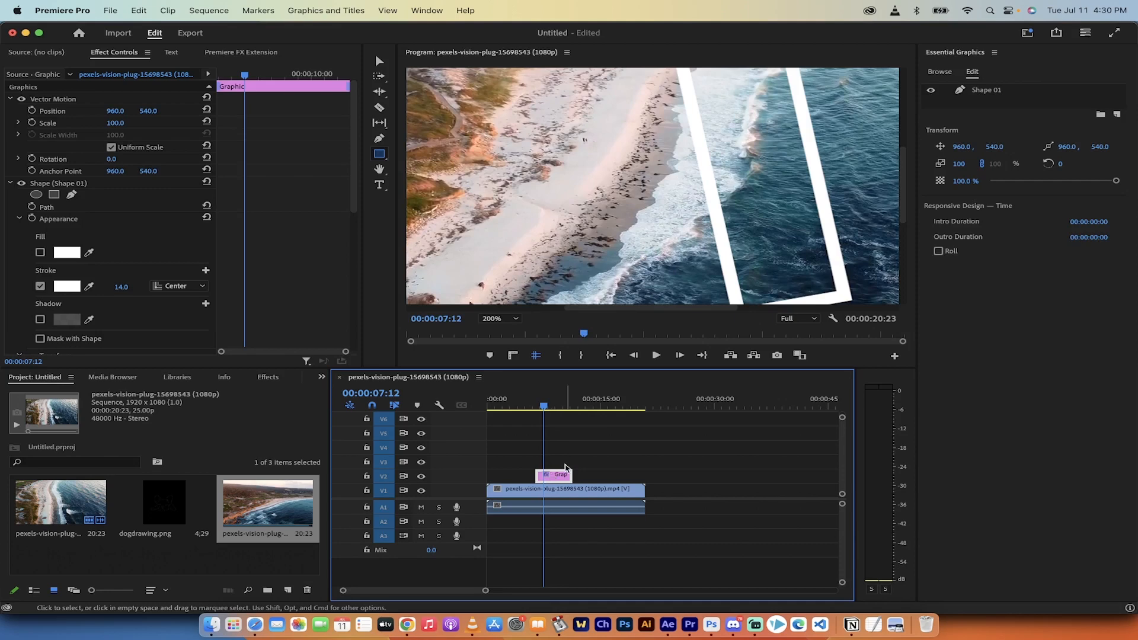
key("Delete")
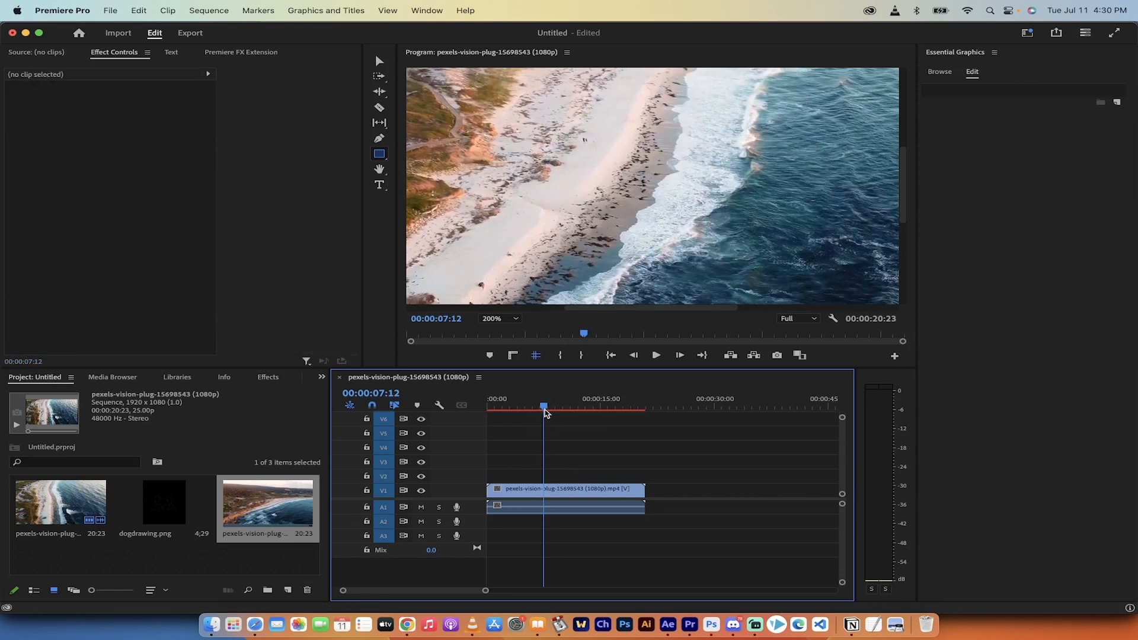
- Draw an open nine-point zigzag path with the Pen tool across the beach and into the water at 00:00:05:14
left_click_drag(545, 412, 530, 410)
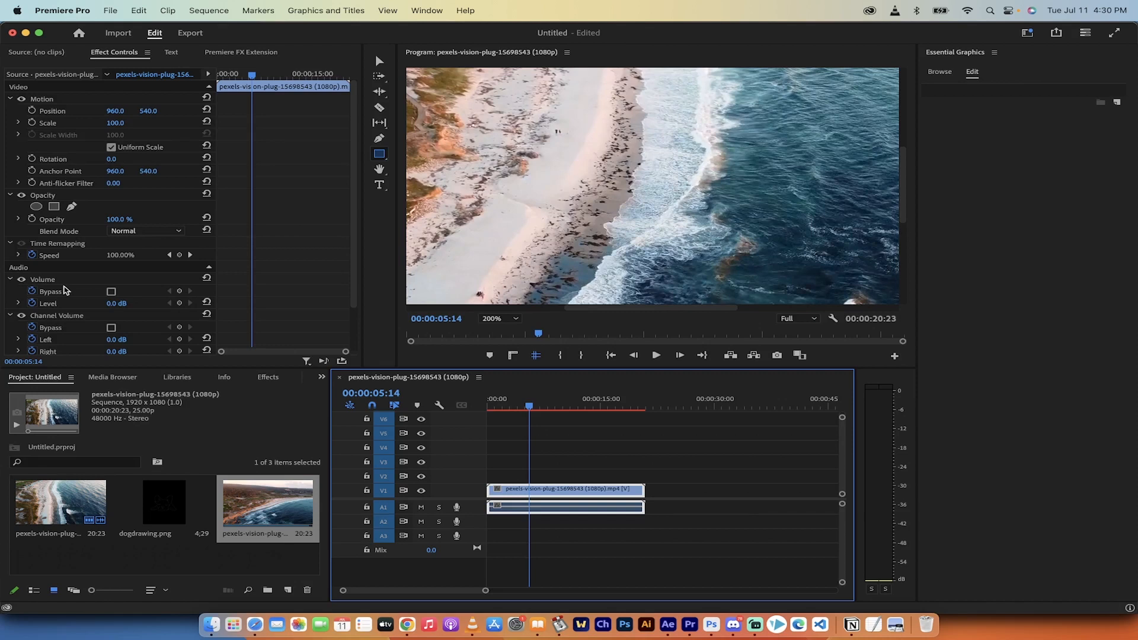
left_click(380, 140)
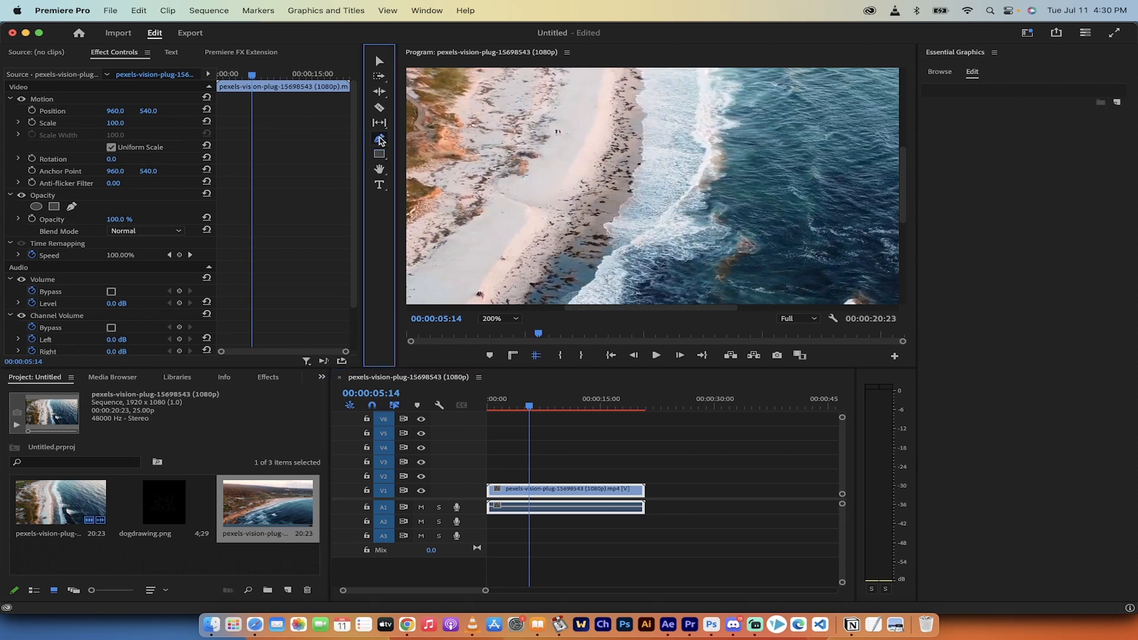
left_click(550, 97)
left_click(549, 146)
left_click(590, 144)
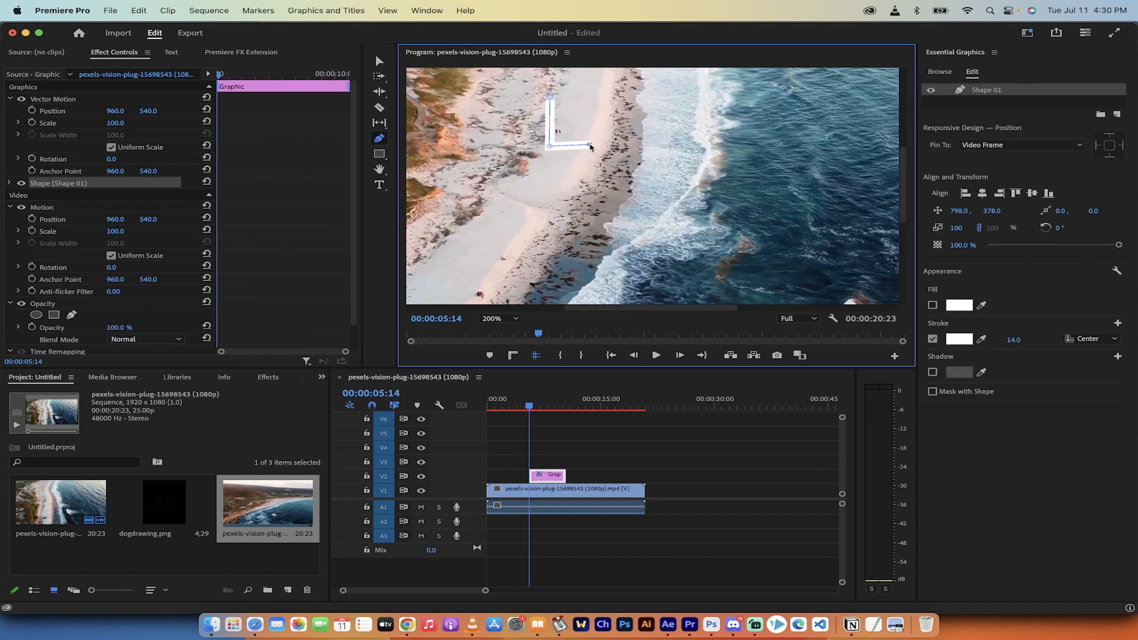
left_click(585, 205)
left_click(483, 237)
left_click(479, 283)
left_click(686, 273)
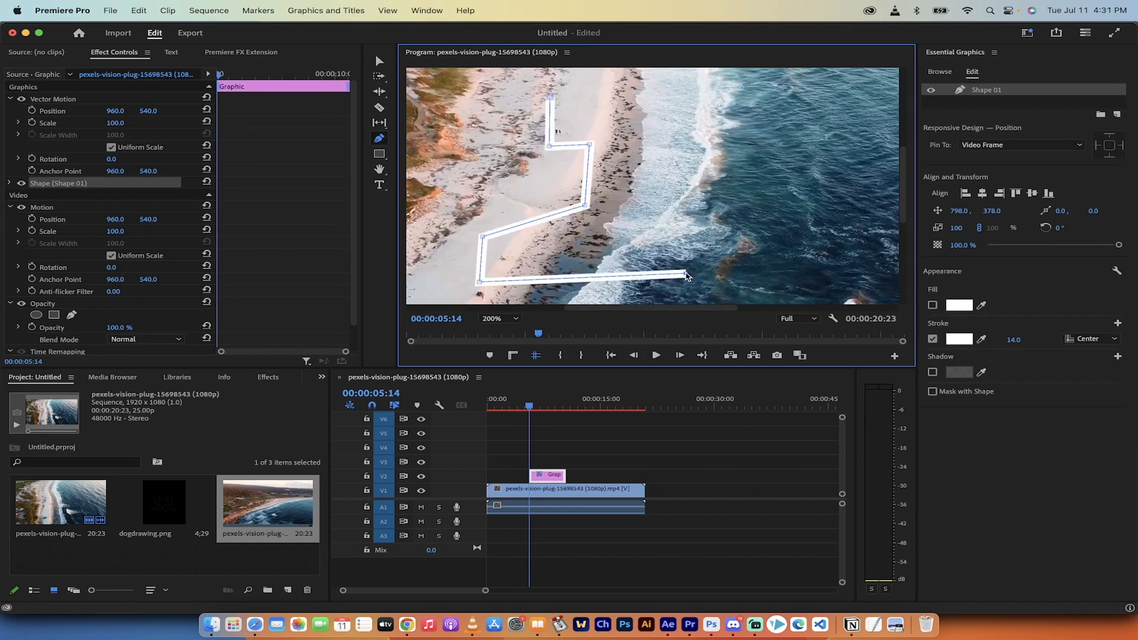
left_click(675, 221)
left_click(759, 221)
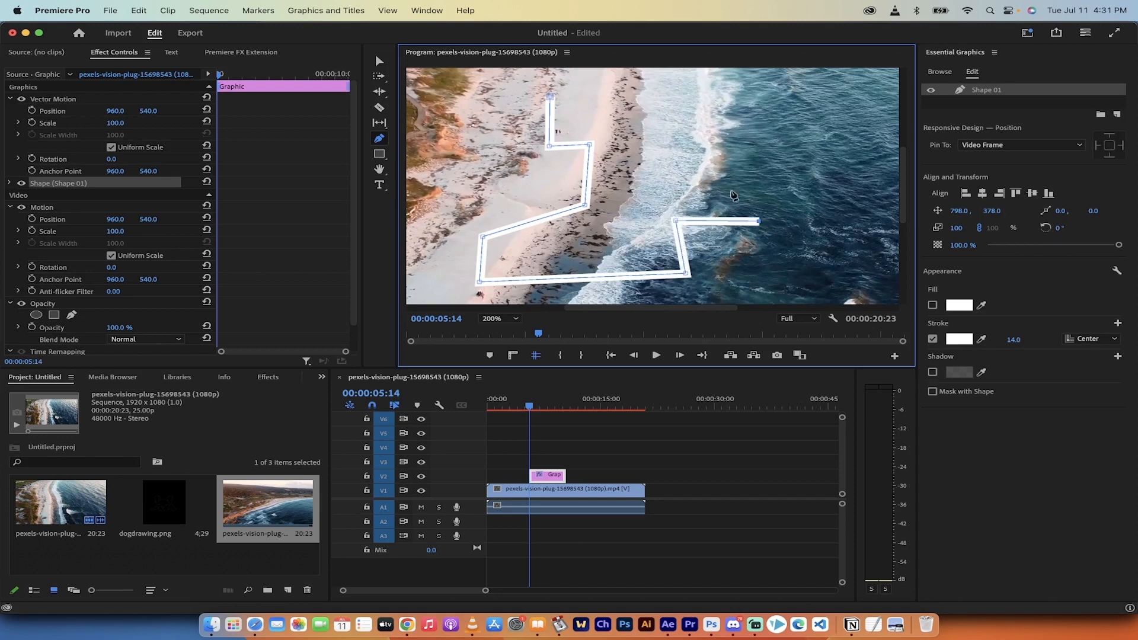
- Add four more points from the water back up to the beach and close the Pen path at its starting point
left_click(704, 142)
left_click(667, 141)
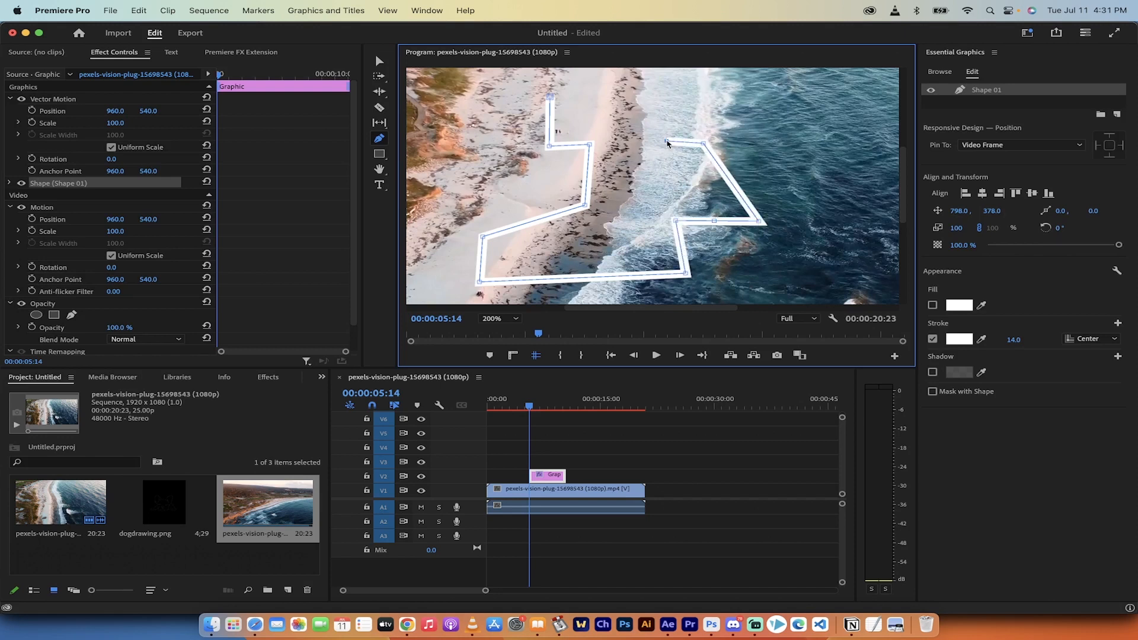
left_click(665, 97)
left_click(619, 91)
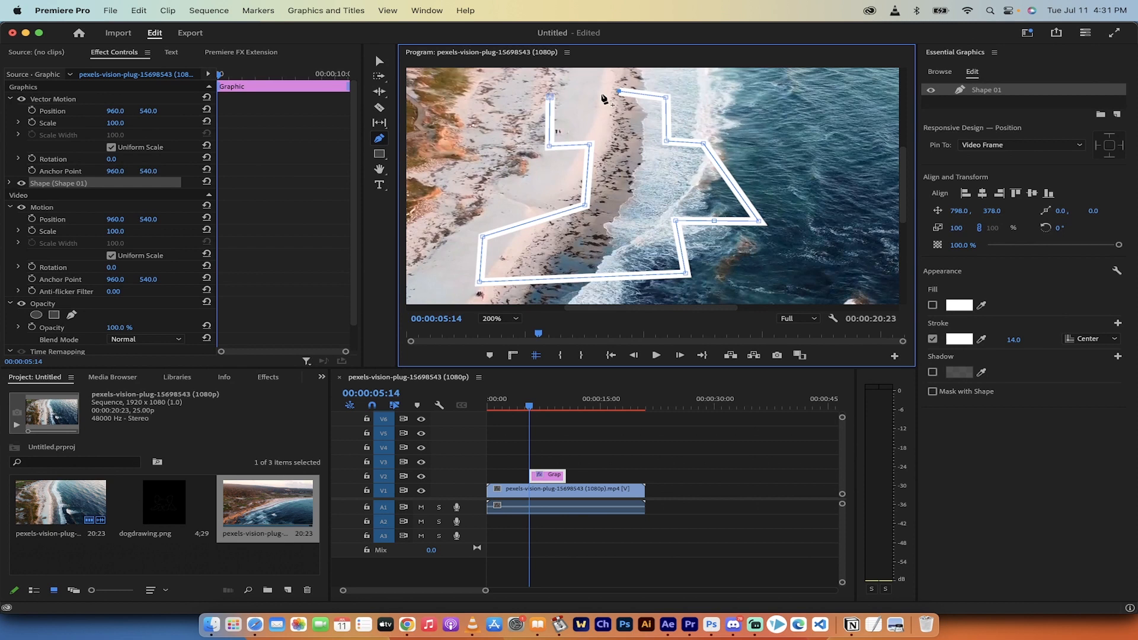
left_click(550, 96)
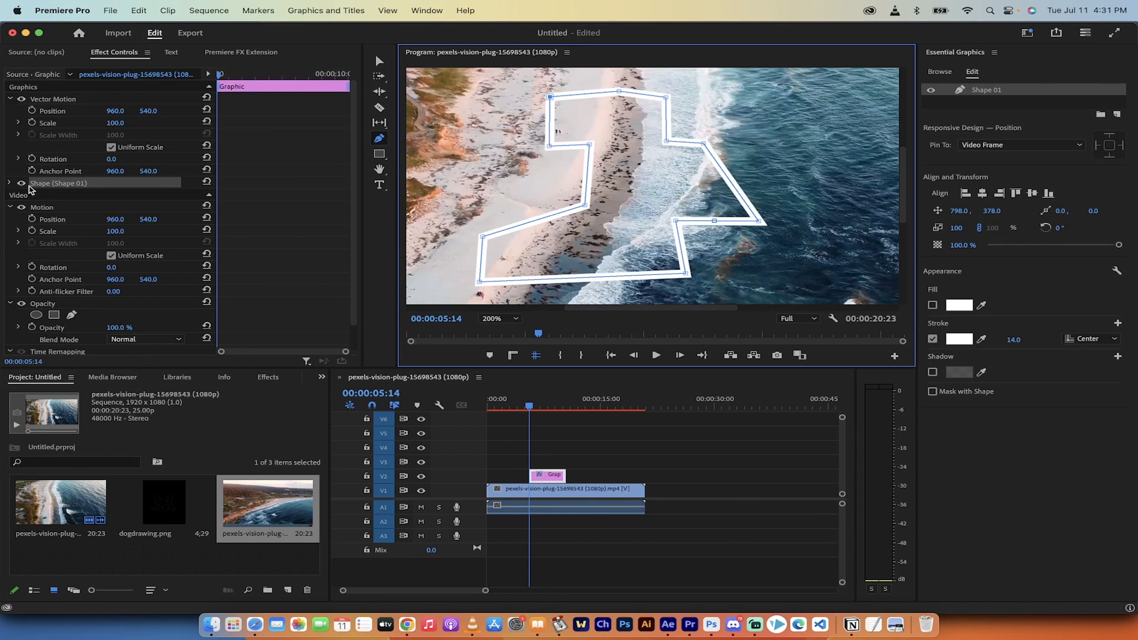
- Expand the properties of Shape 01 and give the shape a solid red fill, FF0000
left_click(11, 186)
left_click(10, 184)
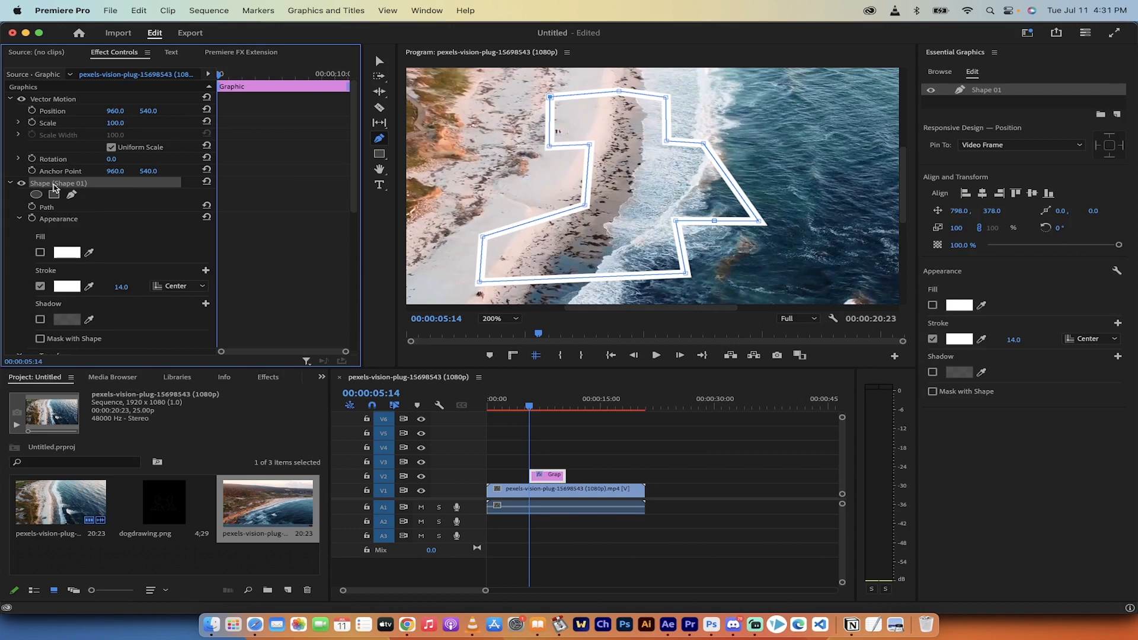
left_click(40, 253)
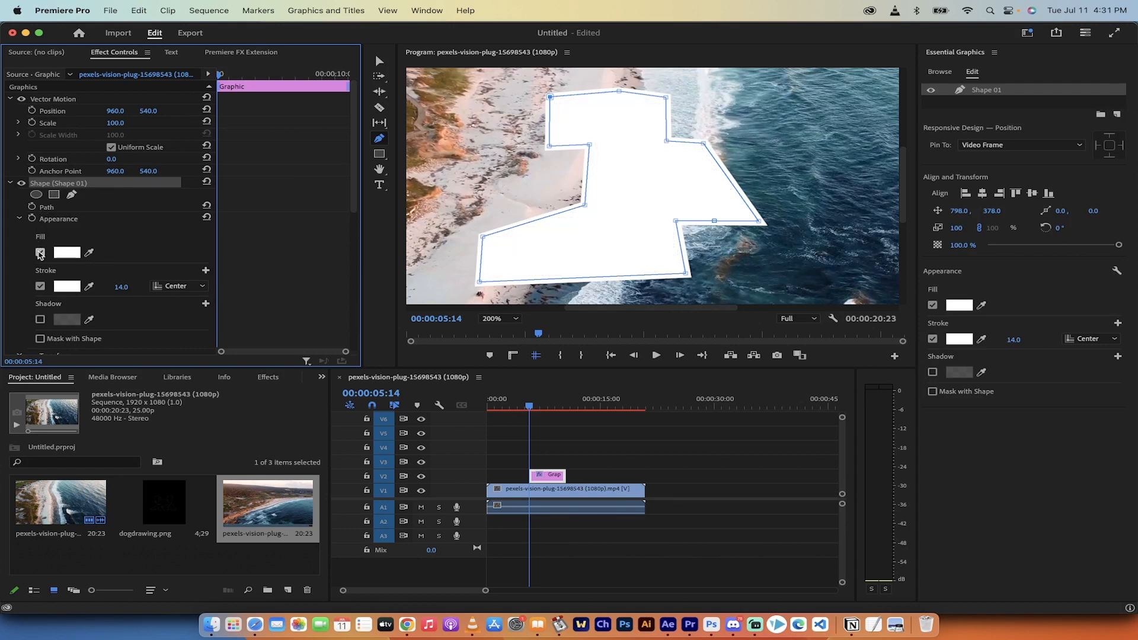
left_click(39, 252)
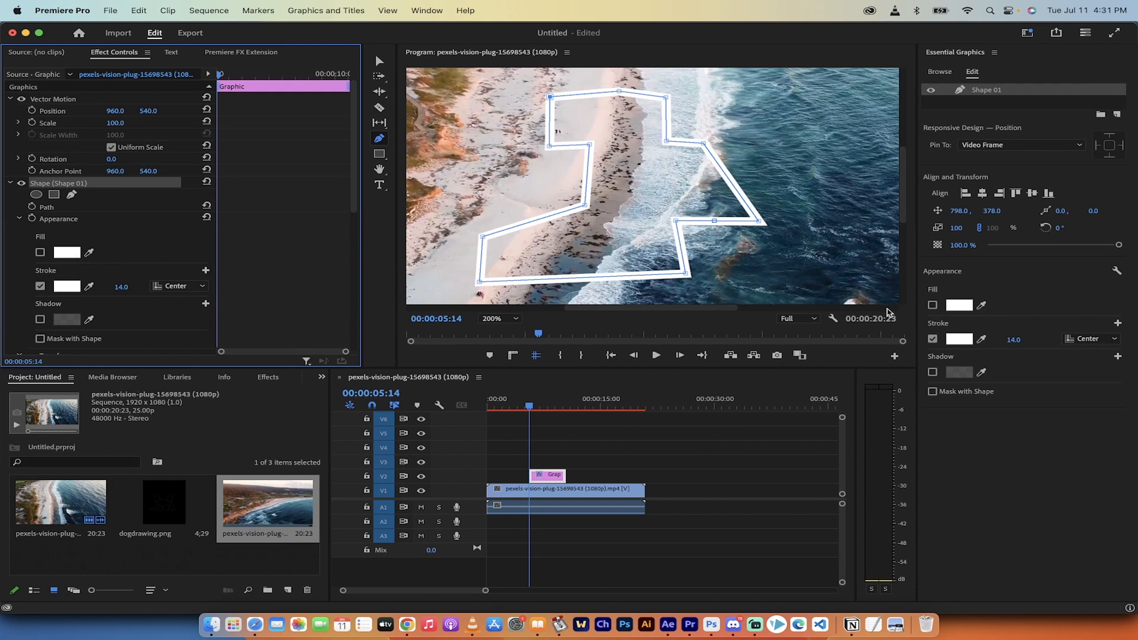
left_click(964, 307)
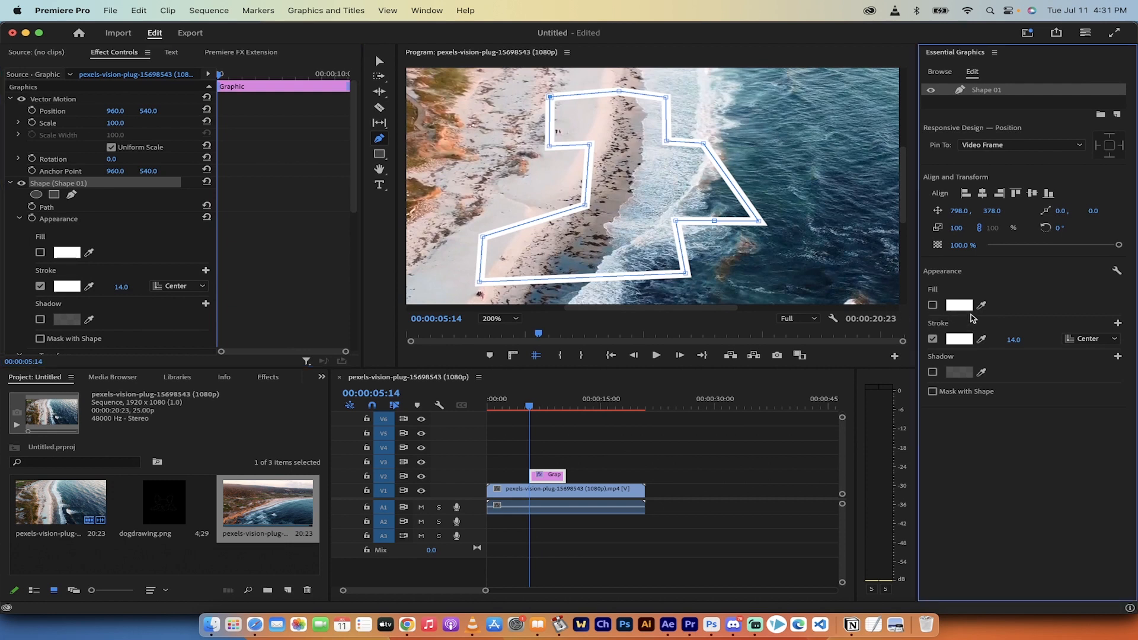
left_click(933, 305)
left_click(960, 305)
left_click(575, 259)
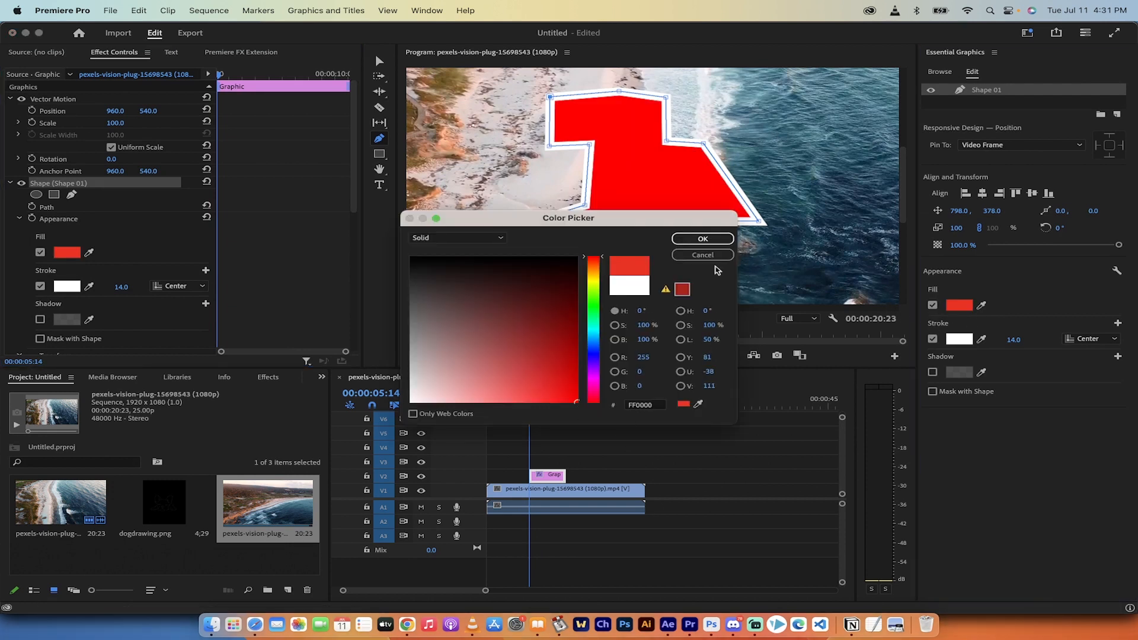
left_click(702, 239)
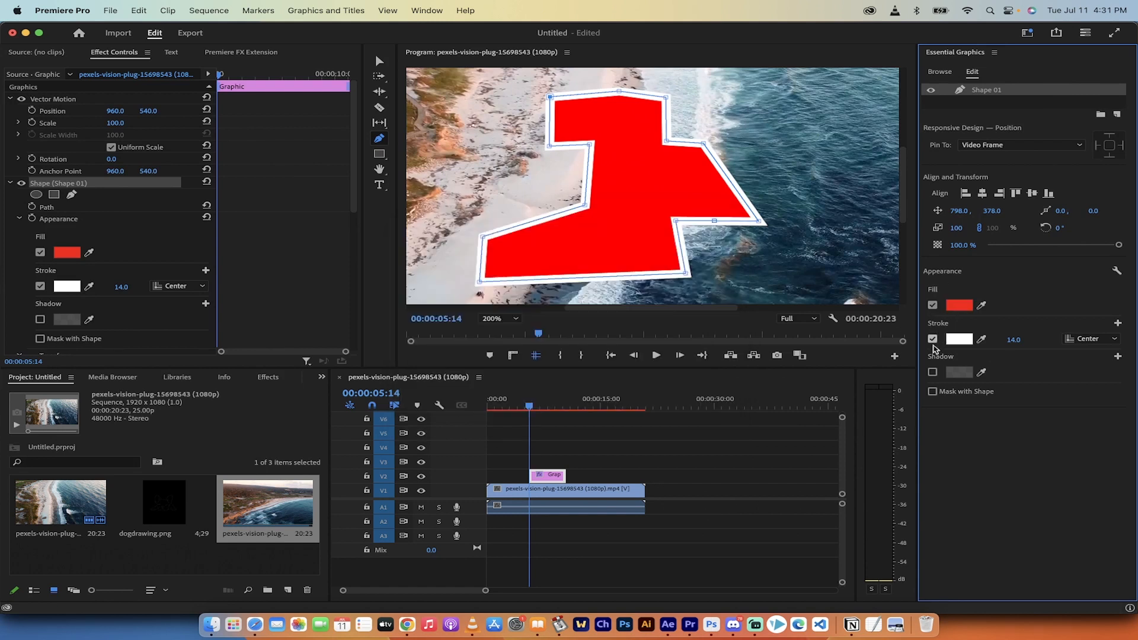
- Turn on the drop shadow for the red shape with its default settings
left_click(933, 373)
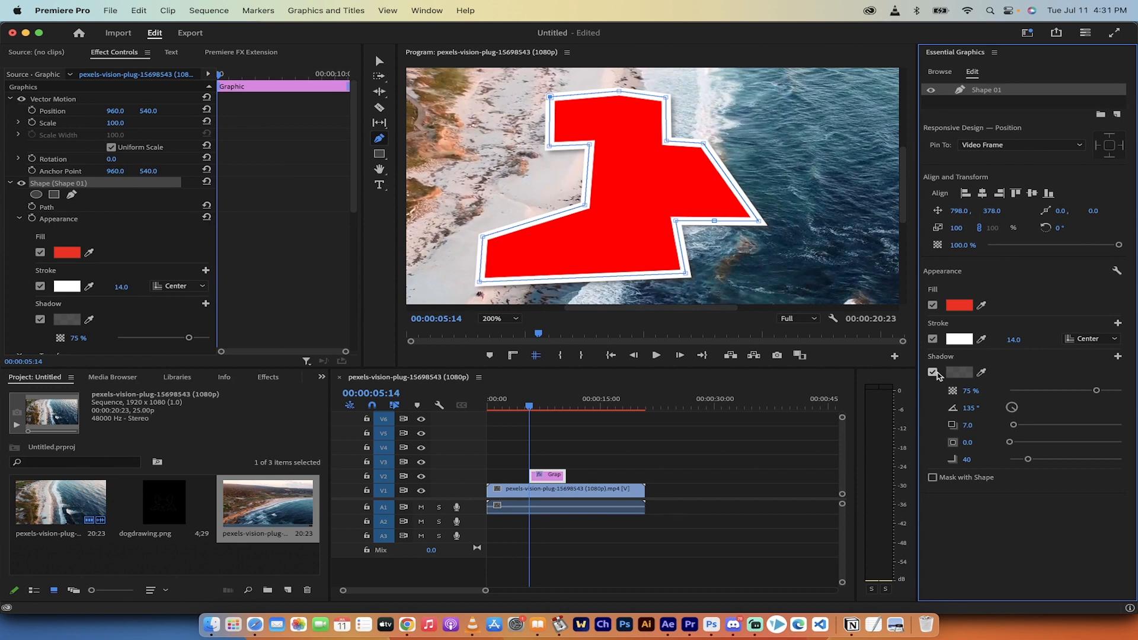
left_click(934, 373)
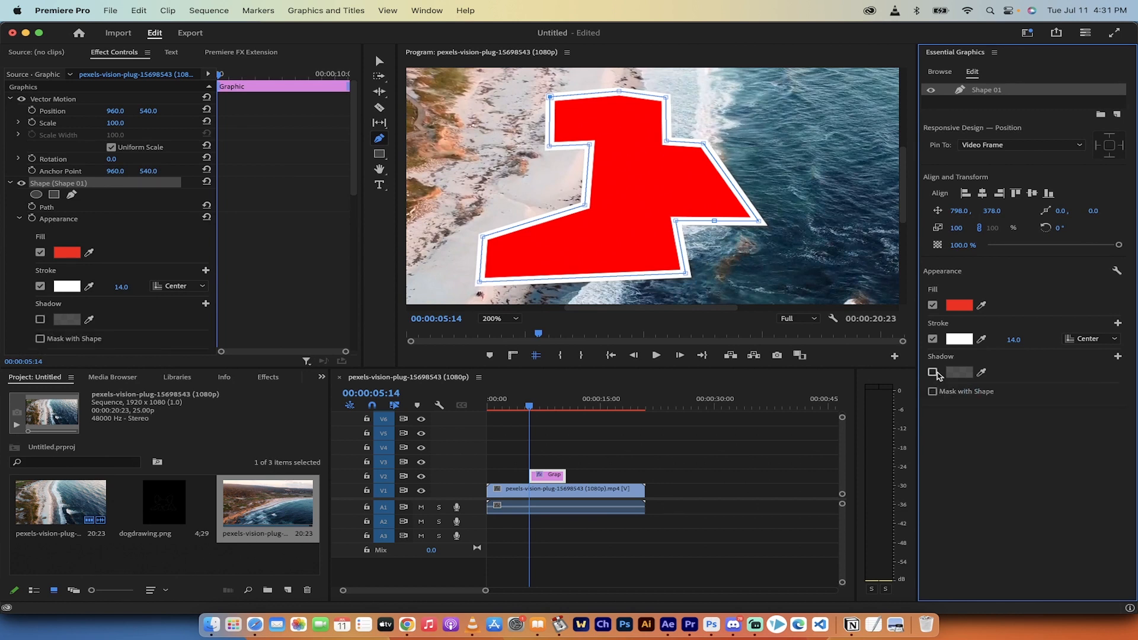
left_click(934, 373)
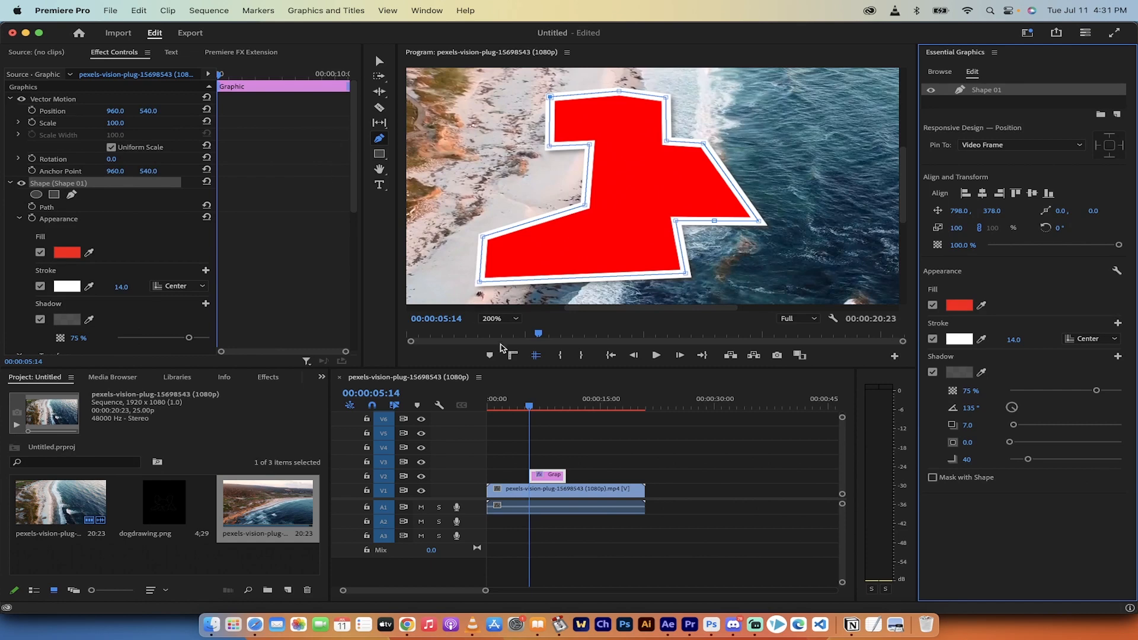
- Start Path keyframing for Shape 01 with a first keyframe at 00:00:05:14
left_click(533, 403)
left_click_drag(533, 403, 530, 403)
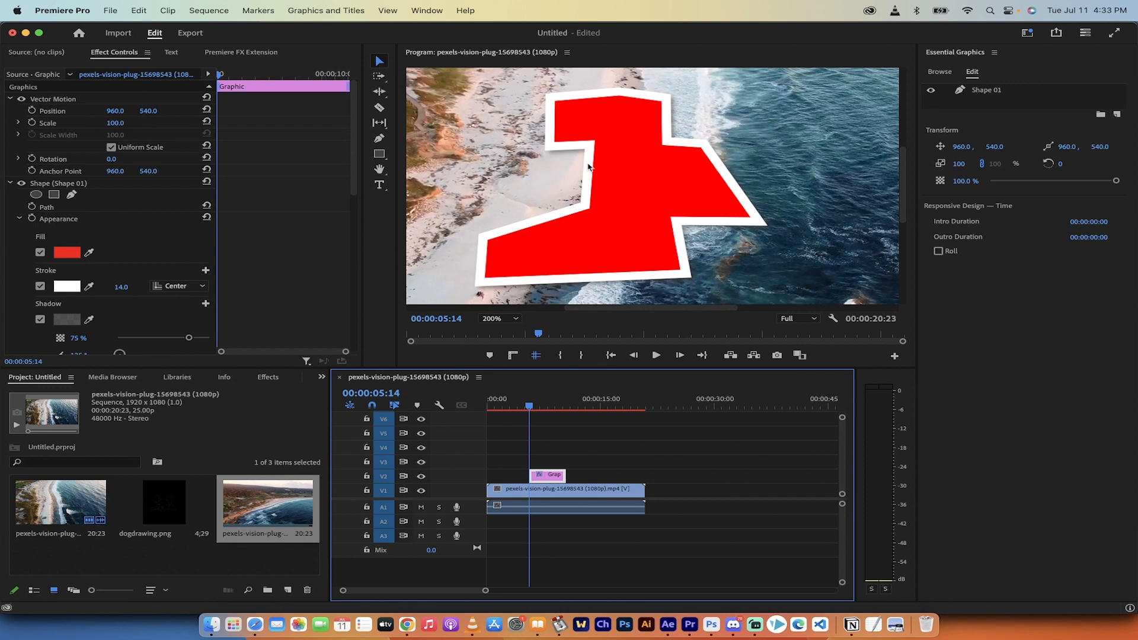
left_click(586, 208)
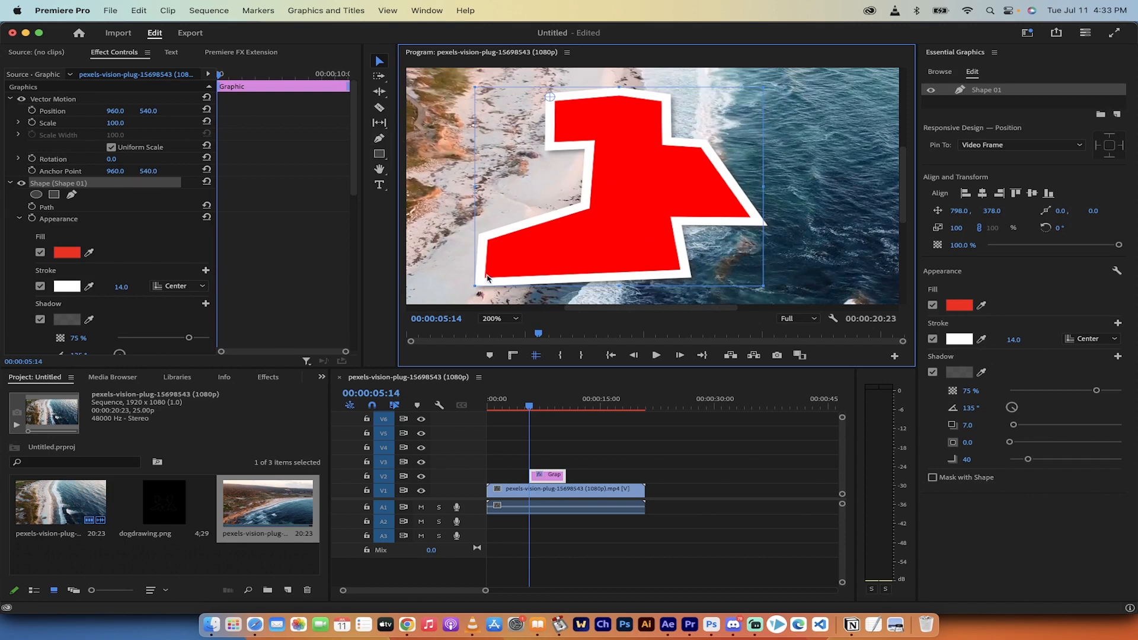
left_click(380, 140)
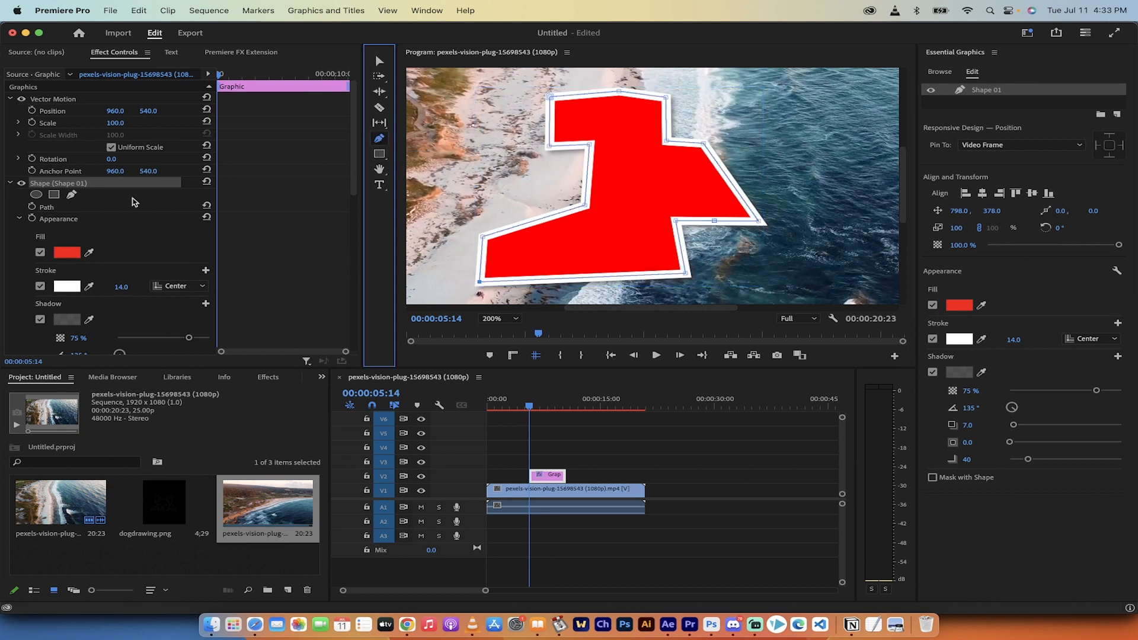
left_click(32, 207)
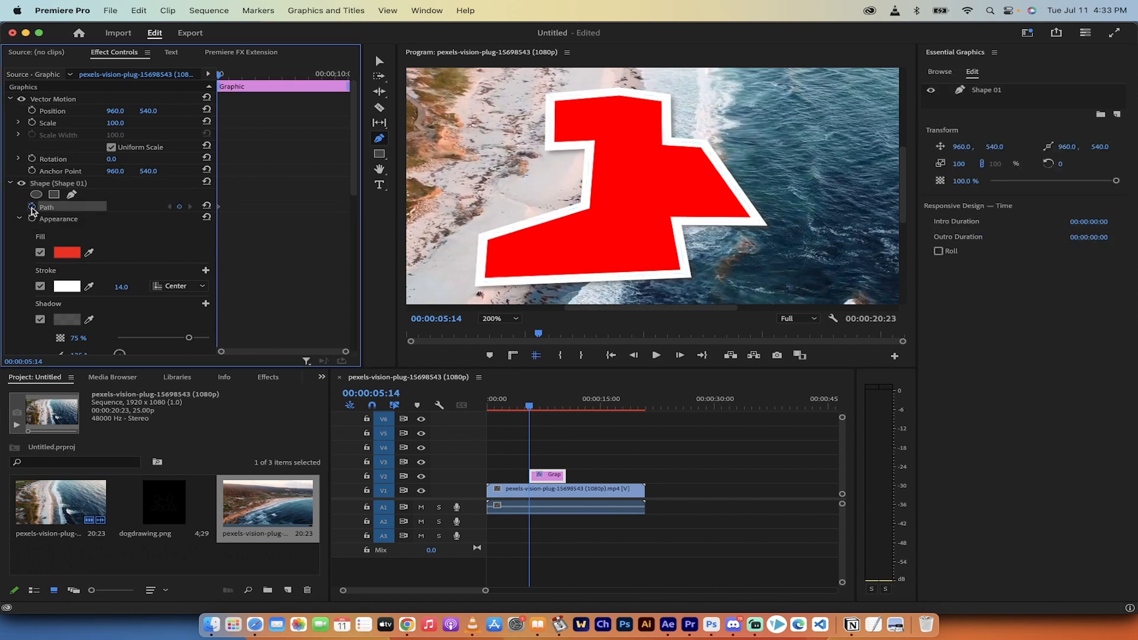
- Keyframe a changed path at 00:00:07:03 by moving the shape's two lowest corner points inward with the Pen tool
left_click(537, 408)
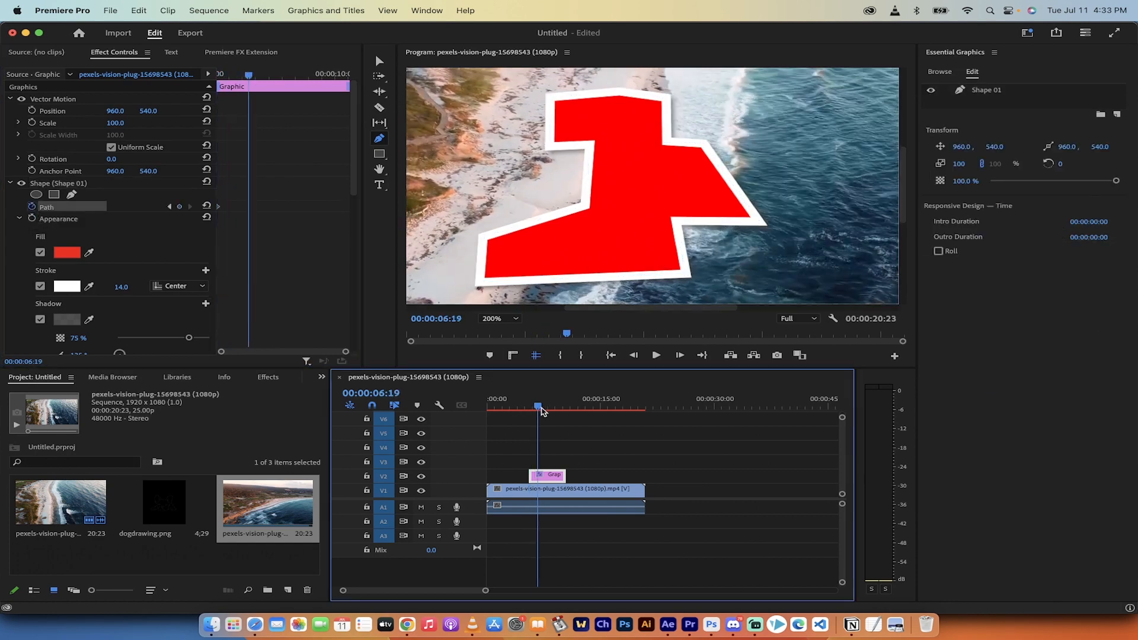
left_click(541, 408)
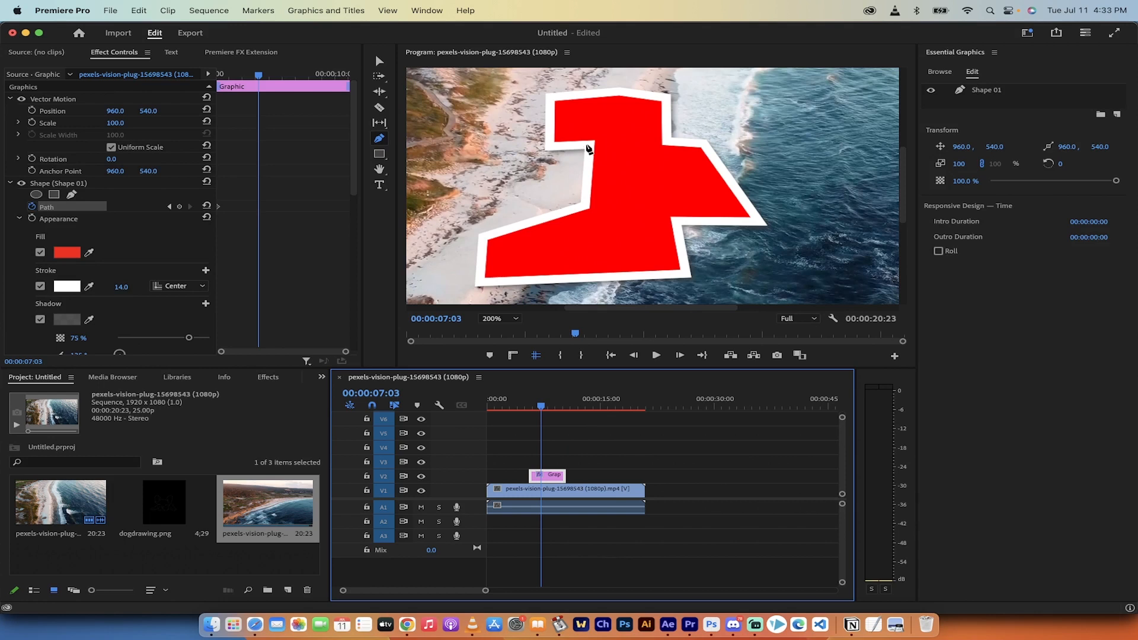
left_click(380, 62)
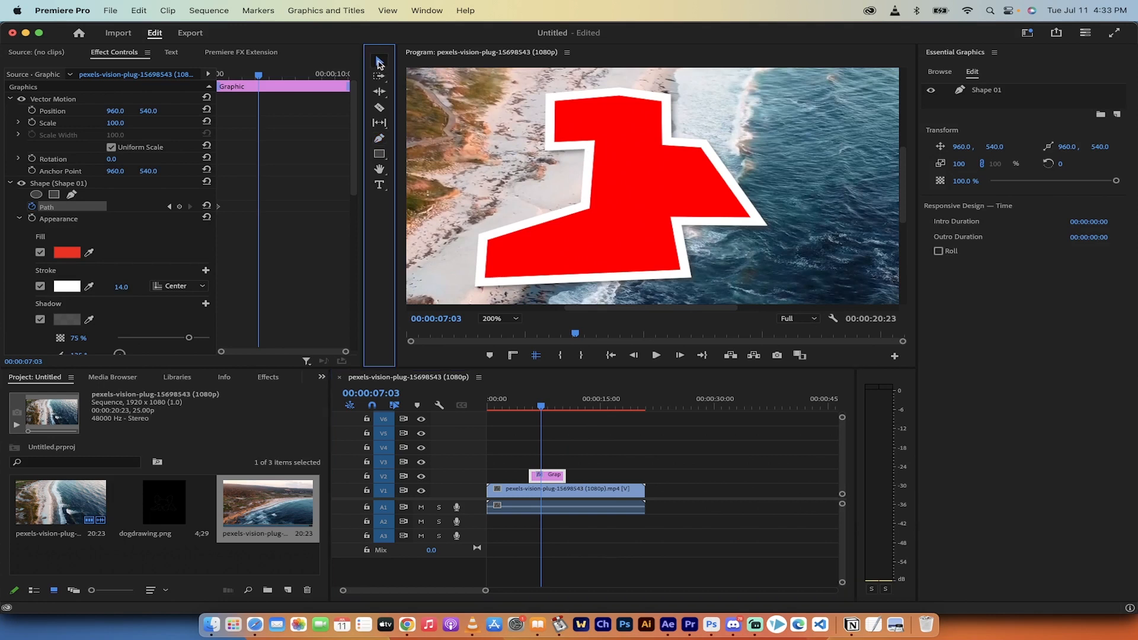
left_click(562, 150)
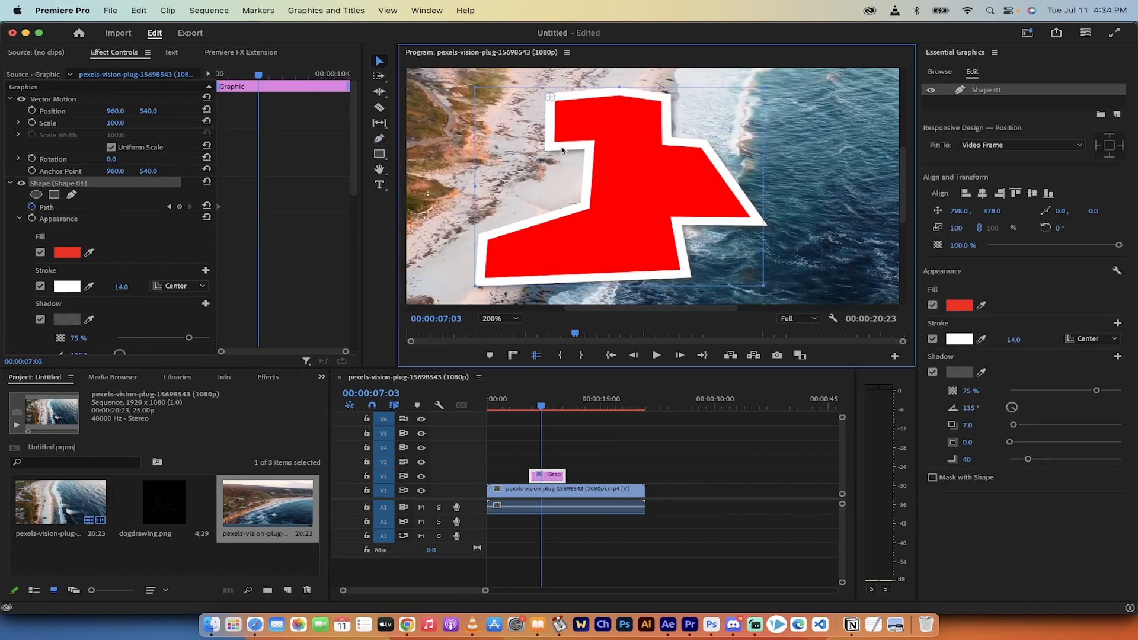
left_click(380, 140)
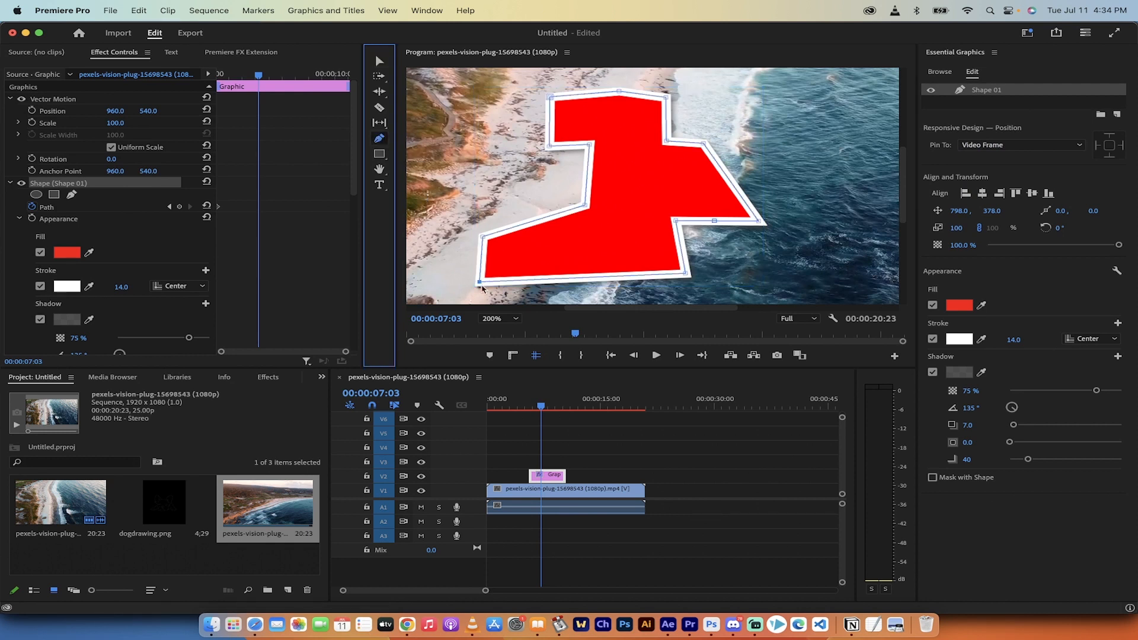
left_click_drag(480, 283, 542, 264)
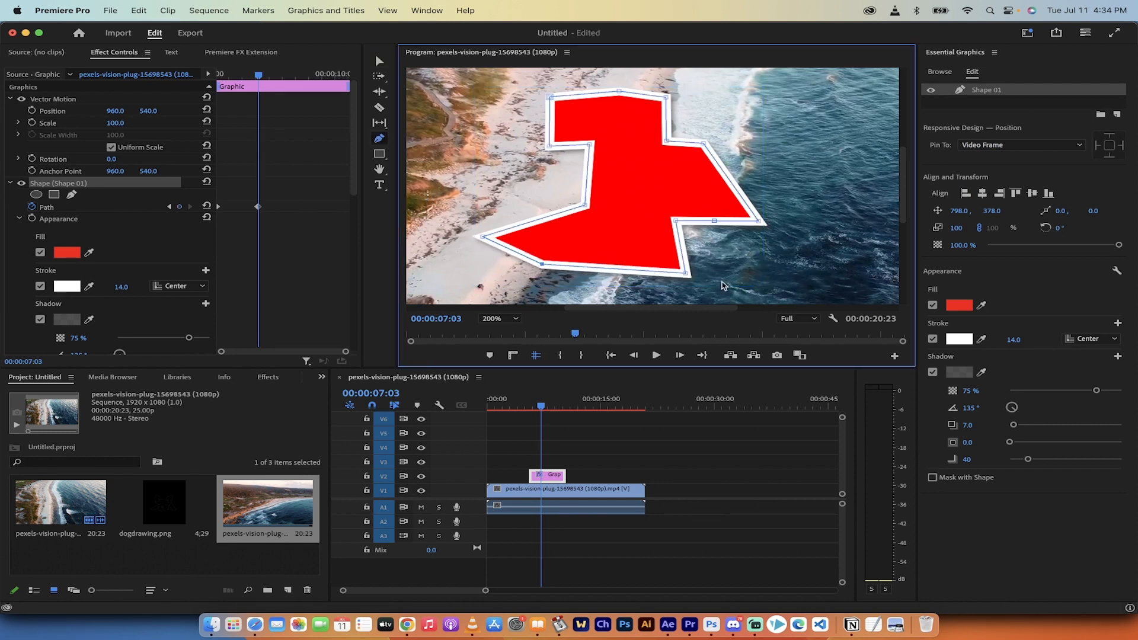
left_click_drag(687, 275, 647, 244)
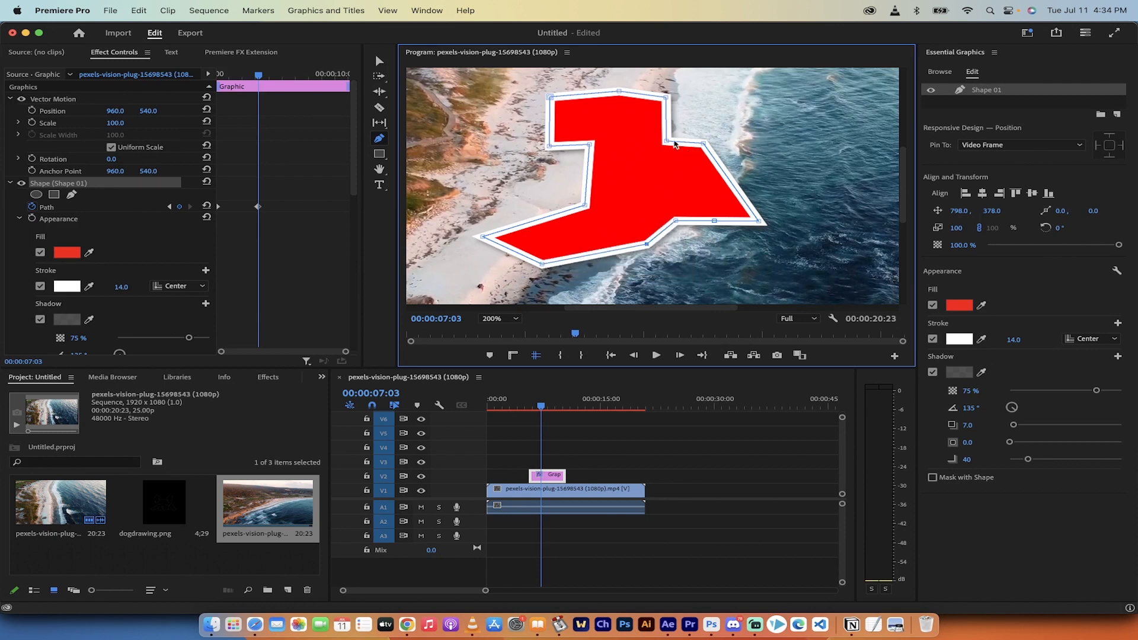
- Pull four points on the shape's water side outward over the sea at 00:00:07:03 to widen the keyframed path
left_click_drag(666, 143, 782, 89)
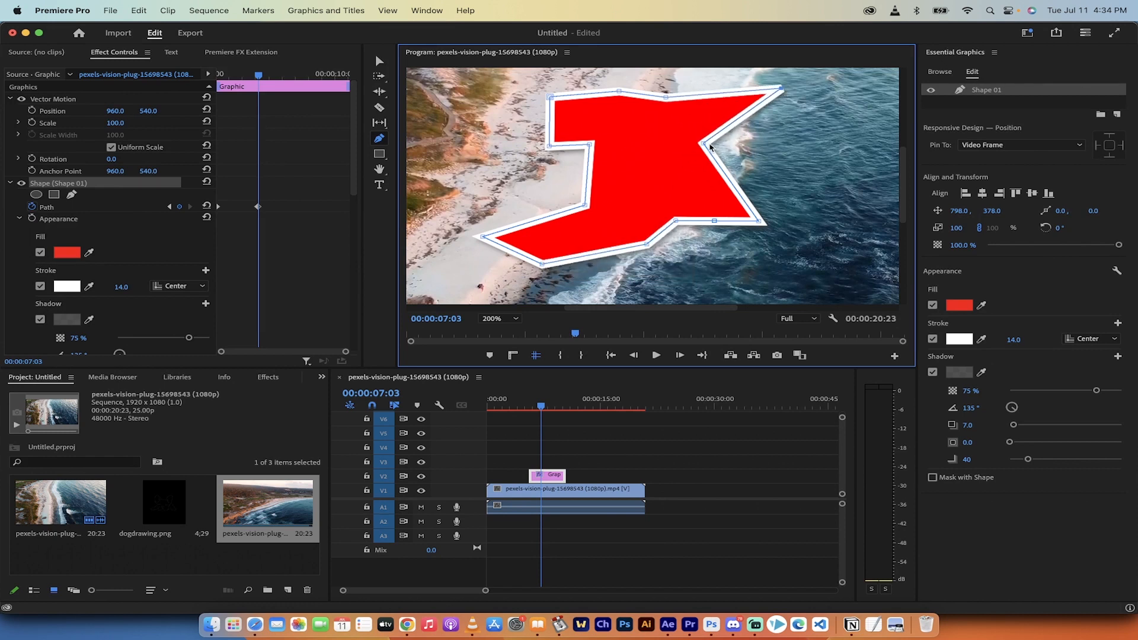
left_click_drag(711, 149, 849, 176)
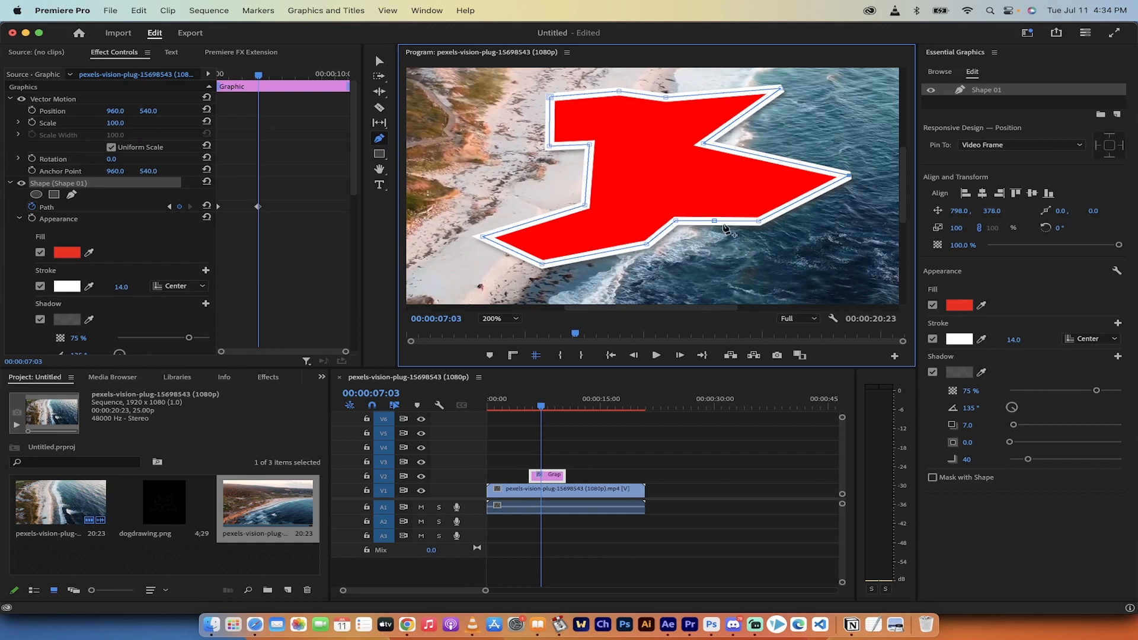
left_click_drag(715, 223, 728, 284)
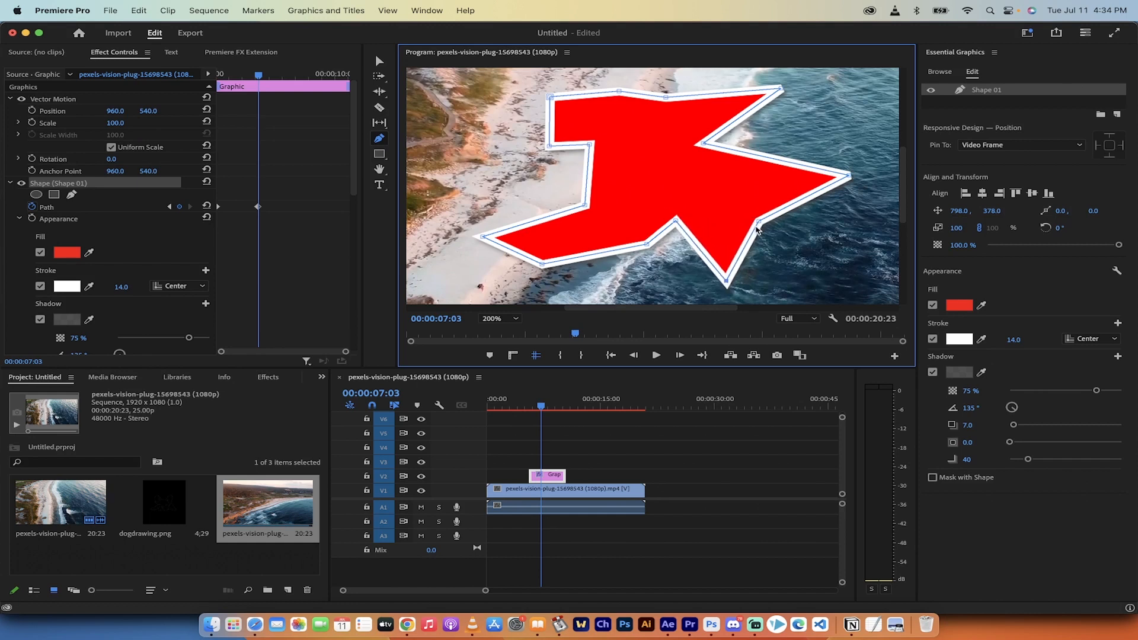
left_click_drag(758, 229, 859, 278)
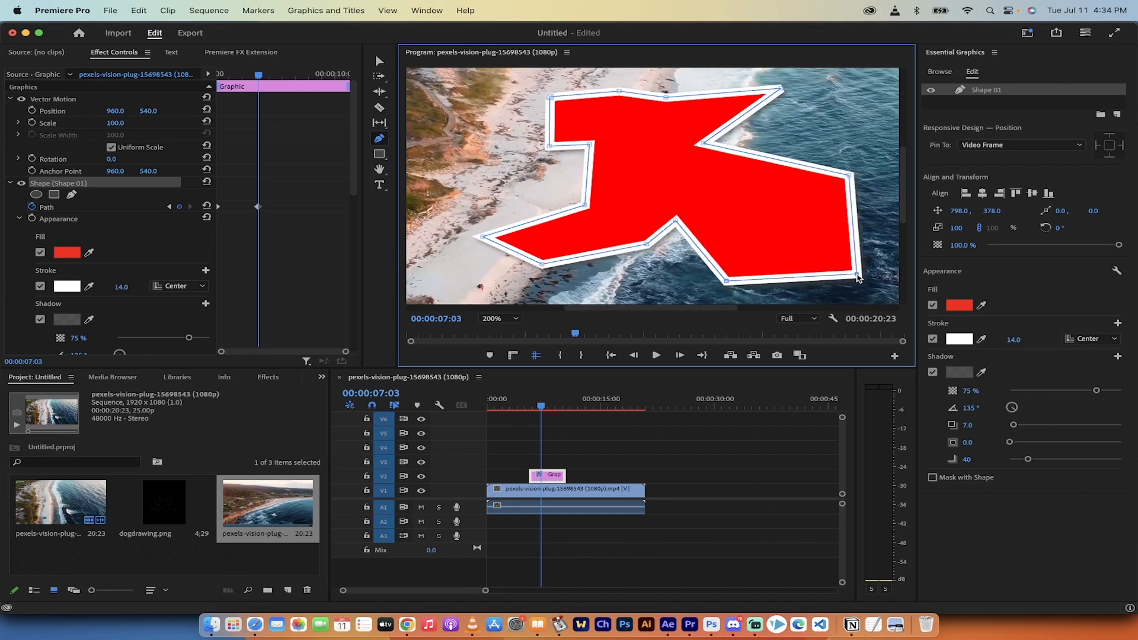
- Play back and scrub through the path animation to review the red shape morphing between its two keyframes
left_click(545, 407)
left_click_drag(545, 407, 527, 407)
key("space")
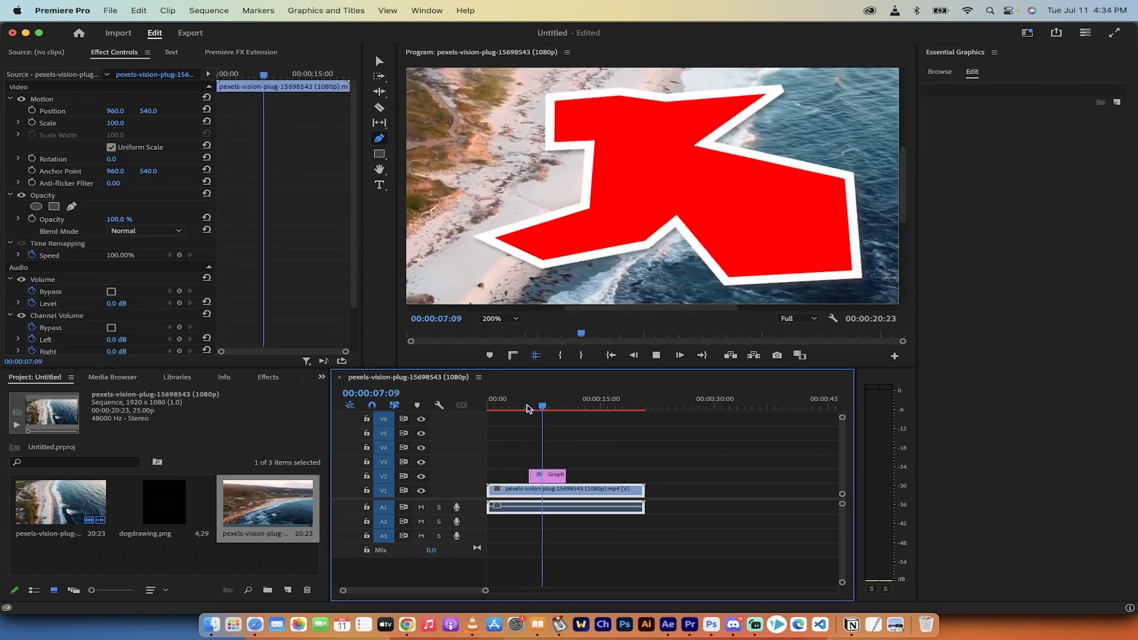
key("space")
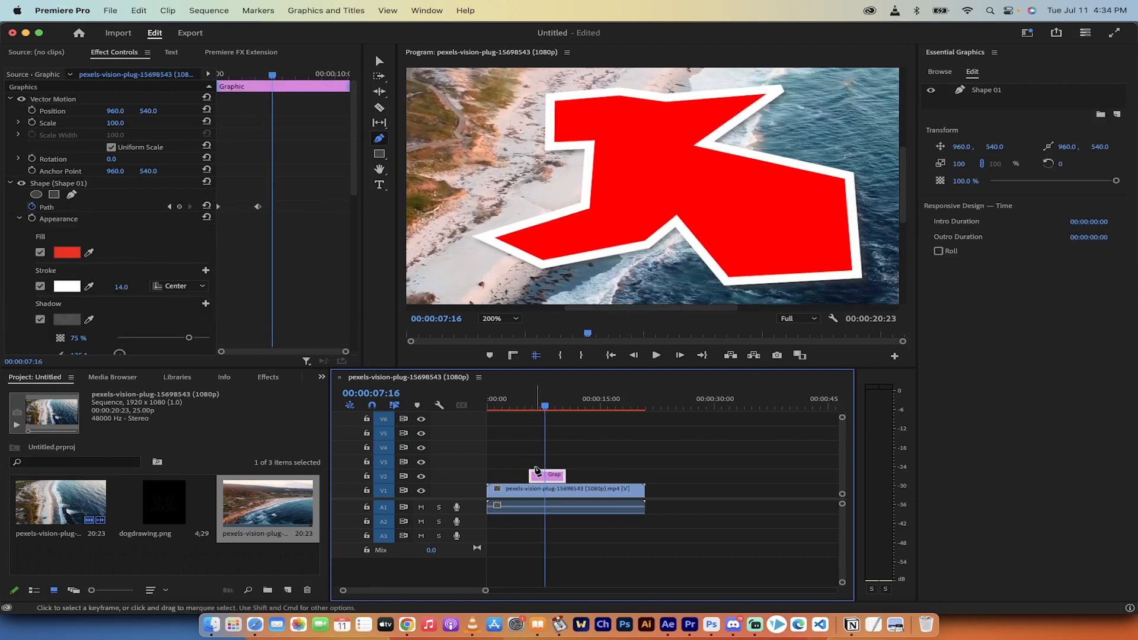
left_click(534, 407)
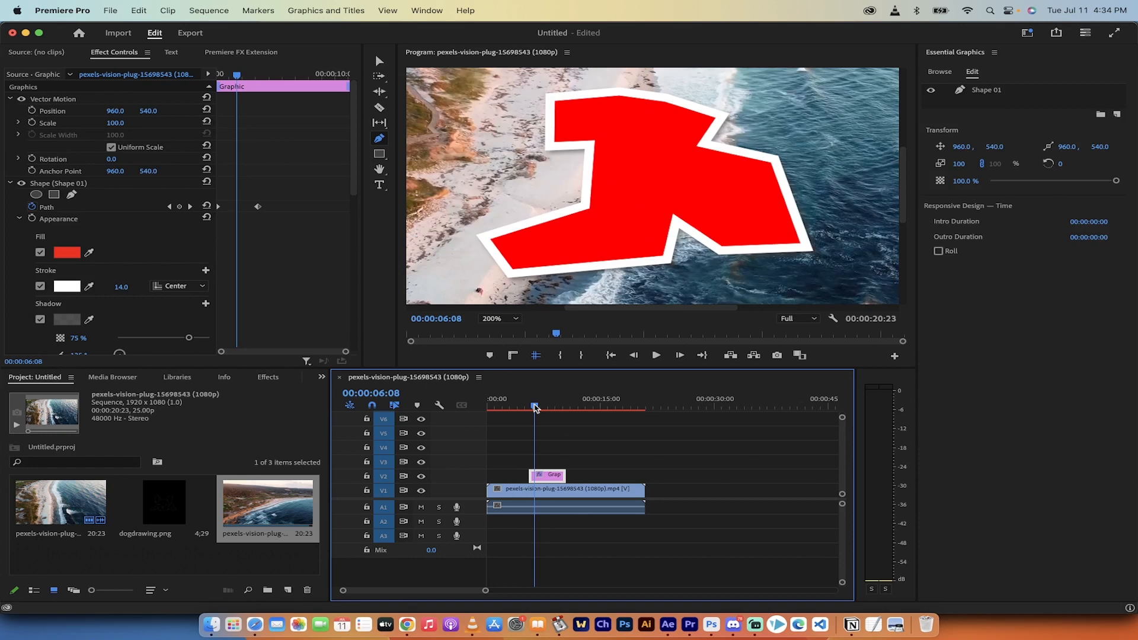
left_click_drag(534, 407, 549, 408)
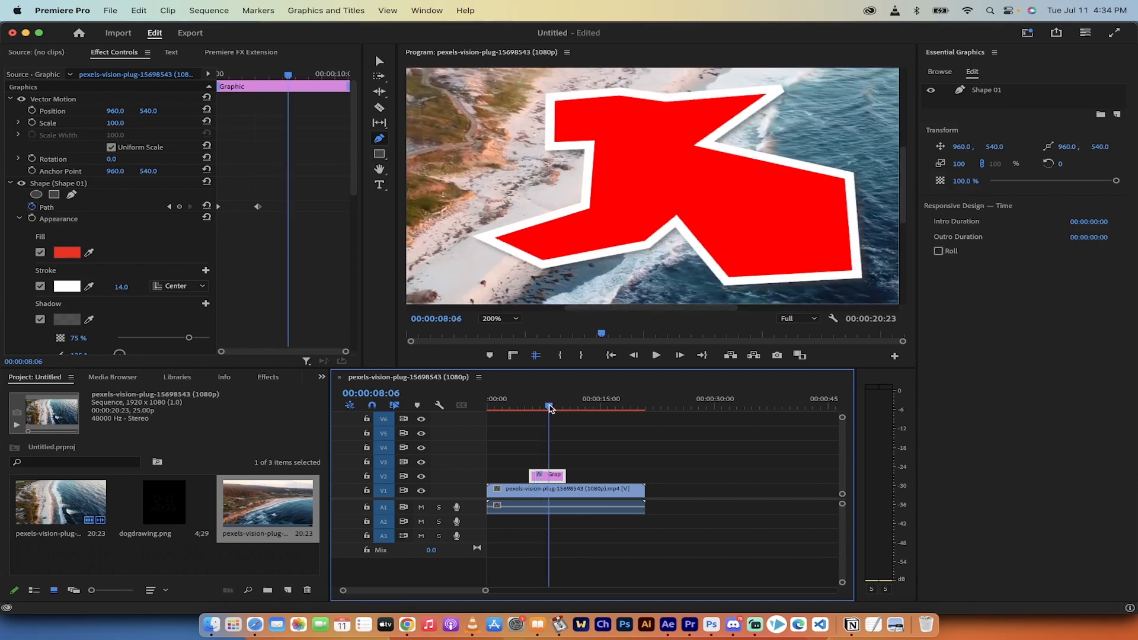